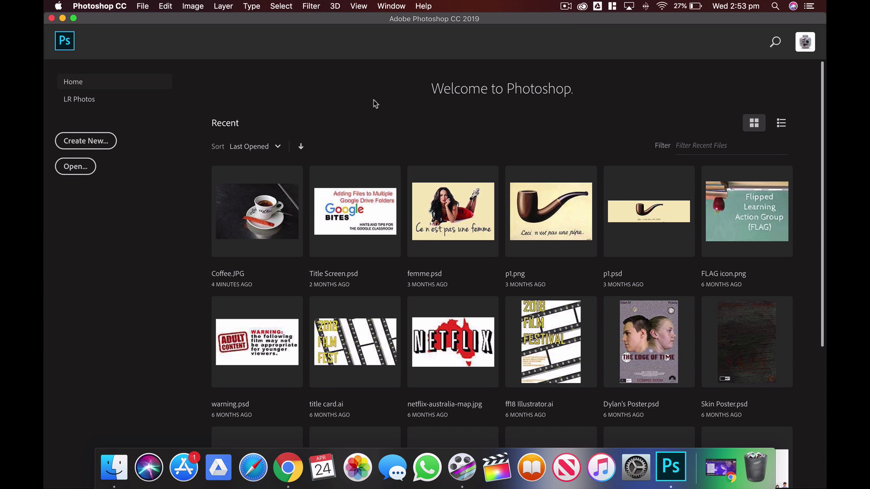
Open Coffee (1).JPG from the Downloads folder through File > Open
{"action": "left_click", "coordinate": [143, 7]}
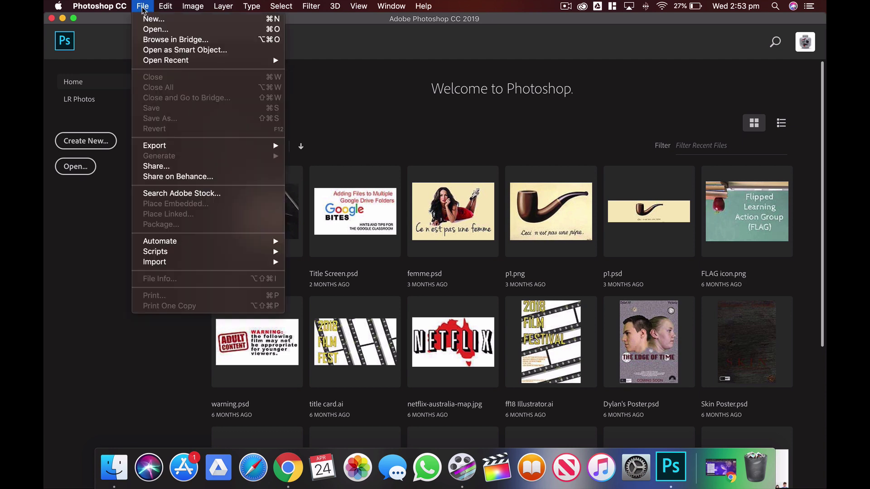
{"action": "left_click", "coordinate": [148, 30]}
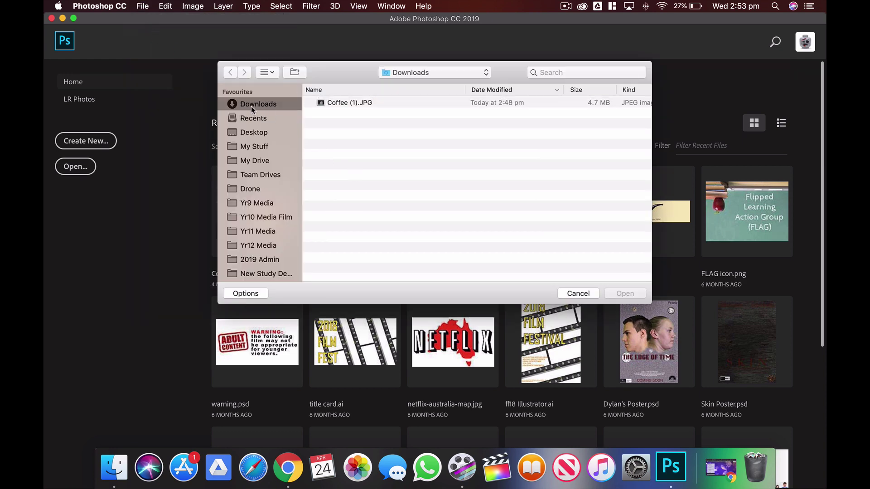
{"action": "left_click", "coordinate": [324, 104]}
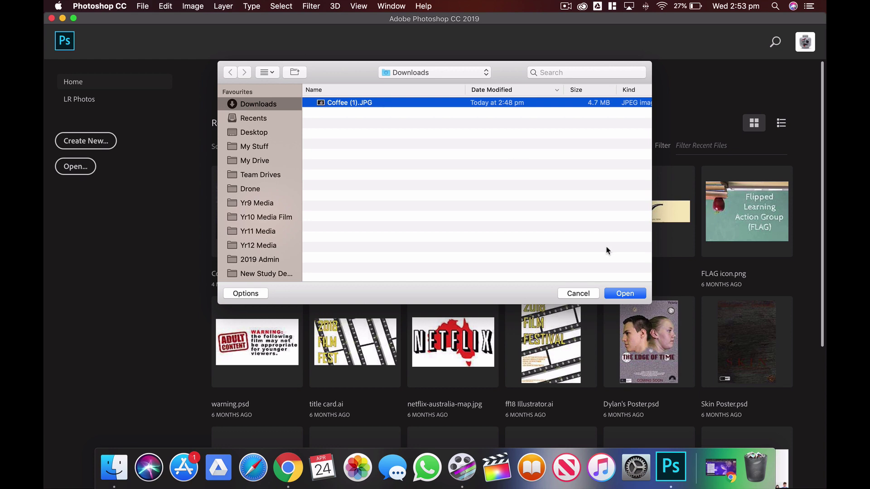
{"action": "left_click", "coordinate": [626, 293]}
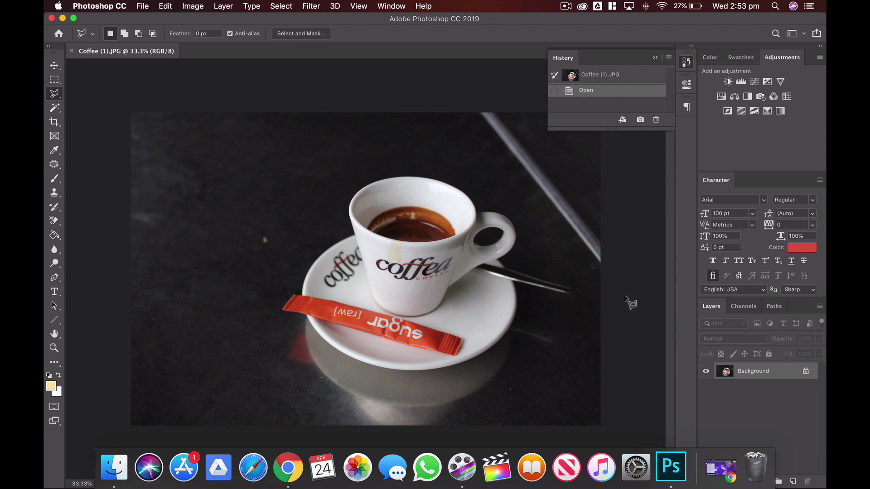
Collapse the History panel and zoom in on the orange crumb left of the cup
{"action": "left_click", "coordinate": [655, 58]}
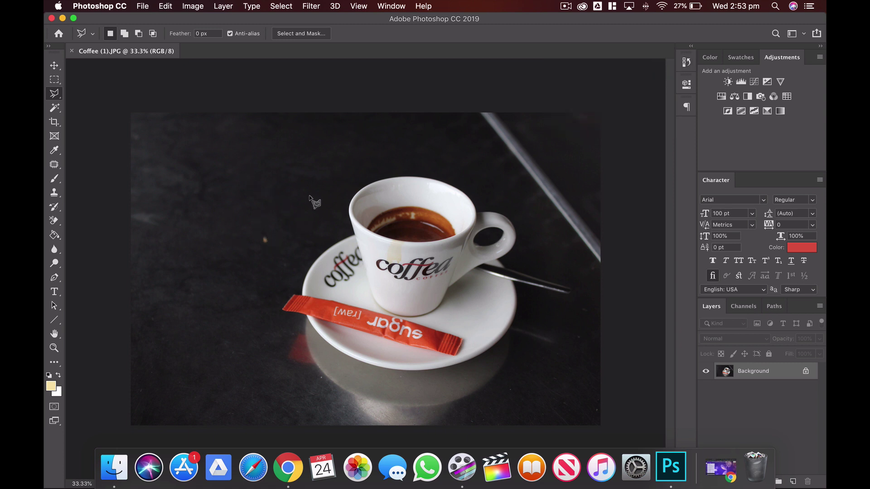
{"action": "scroll", "coordinate": [269, 225], "scroll_direction": "up", "scroll_amount": 5}
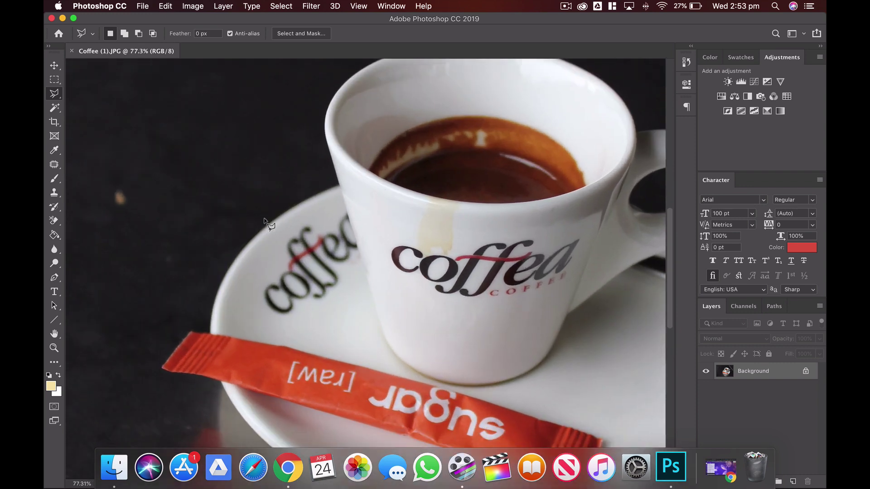
{"action": "left_click_drag", "start_coordinate": [207, 216], "coordinate": [298, 220]}
{"action": "scroll", "coordinate": [388, 272], "scroll_direction": "up", "scroll_amount": 2}
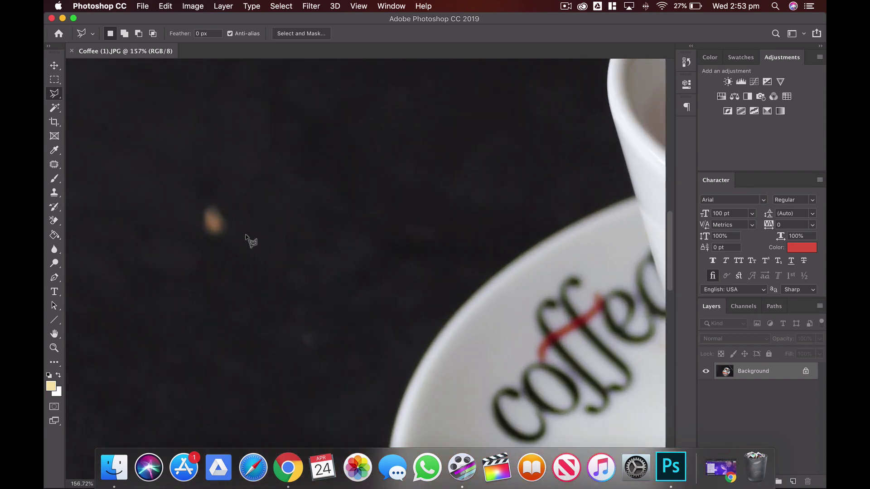
{"action": "scroll", "coordinate": [249, 240], "scroll_direction": "up", "scroll_amount": 2}
{"action": "left_click_drag", "start_coordinate": [361, 272], "coordinate": [367, 280]}
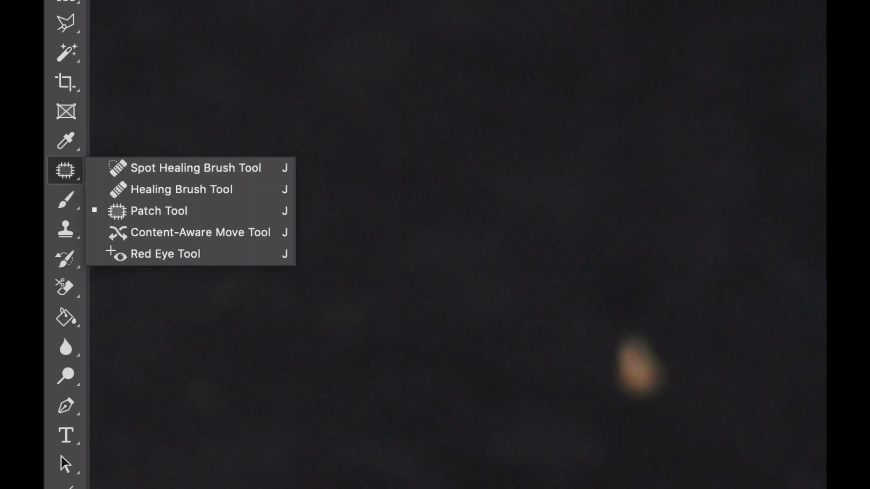
Heal the orange crumb with a 125-size Spot Healing Brush, then fit the photo on screen
{"action": "left_click", "coordinate": [181, 171]}
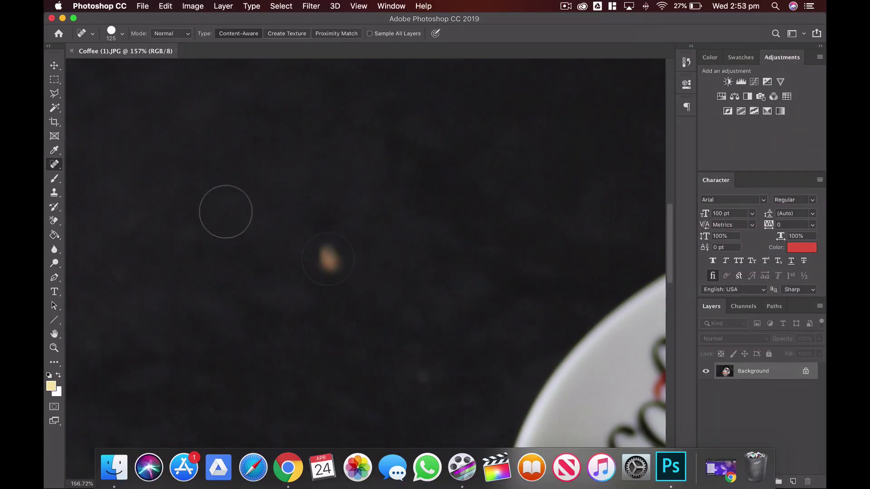
{"action": "left_click_drag", "start_coordinate": [226, 212], "coordinate": [340, 146]}
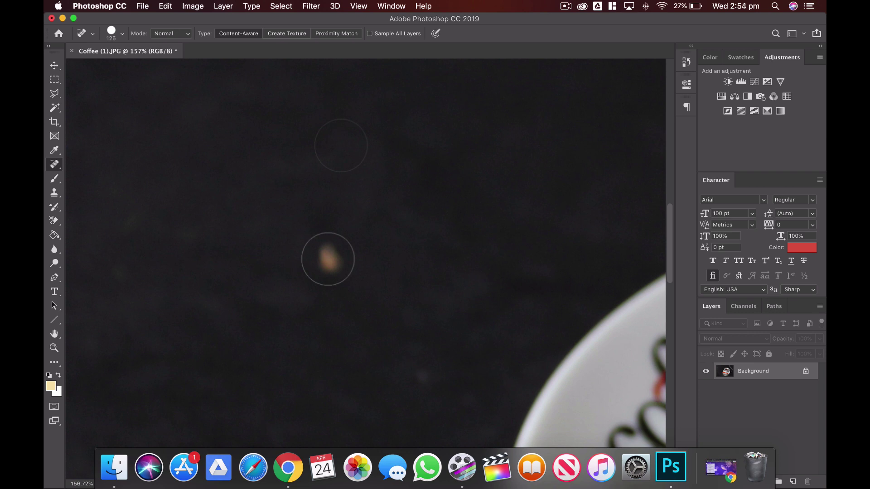
{"action": "key", "text": "bracketleft"}
{"action": "key", "text": "bracketright"}
{"action": "key", "text": "bracketright"}
{"action": "key", "text": "bracketright"}
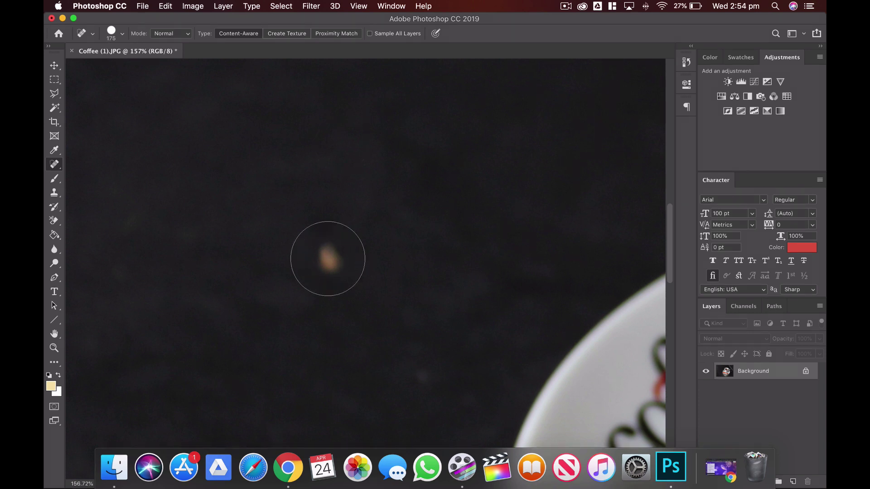
{"action": "key", "text": "bracketleft"}
{"action": "key", "text": "bracketleft"}
{"action": "key", "text": "bracketright"}
{"action": "key", "text": "bracketleft"}
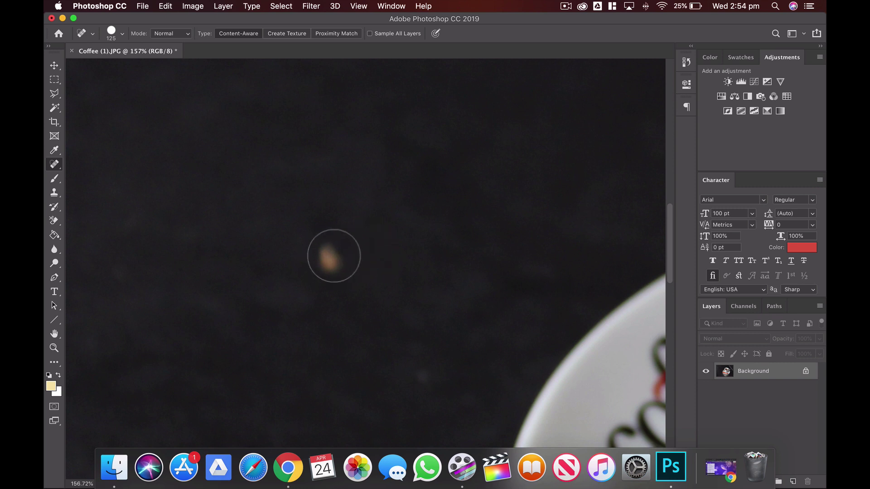
{"action": "left_click", "coordinate": [329, 258]}
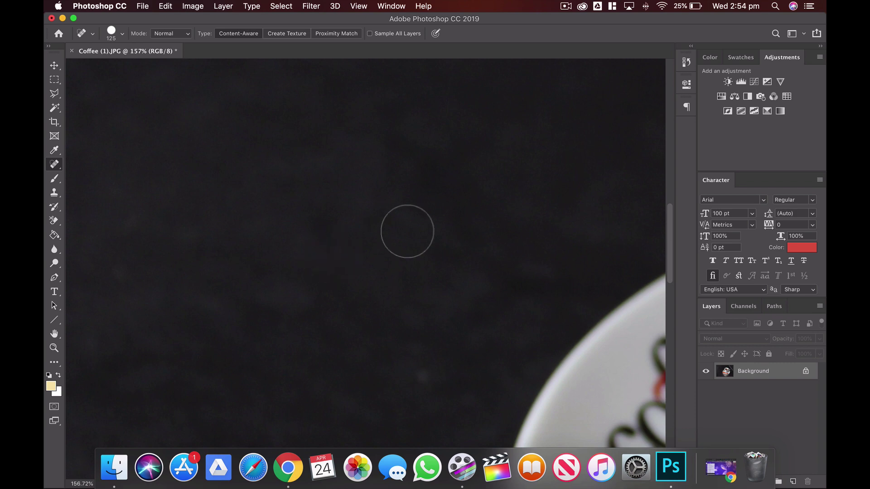
{"action": "key", "text": "super+minus"}
{"action": "key", "text": "super+minus"}
{"action": "key", "text": "super+minus"}
{"action": "key", "text": "super+minus"}
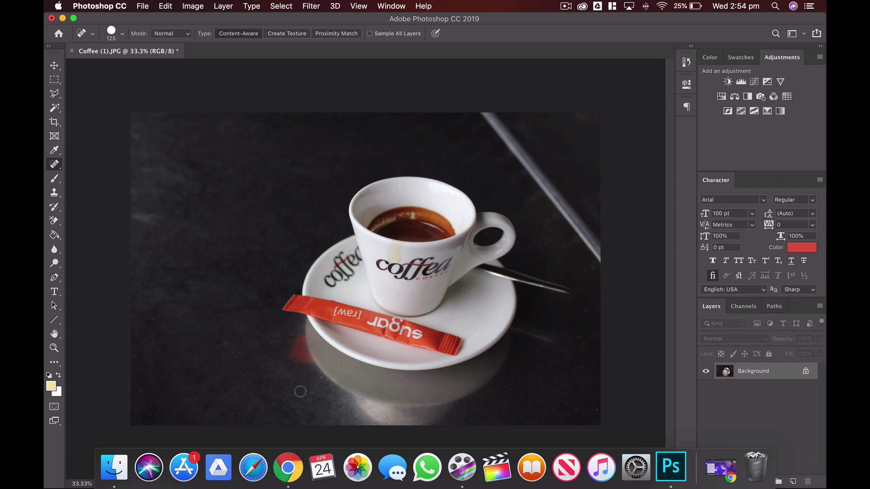
Spot-heal the small blemishes on the saucer's reflection below the cup
{"action": "left_click_drag", "start_coordinate": [320, 376], "coordinate": [321, 377]}
{"action": "scroll", "coordinate": [430, 414], "scroll_direction": "up", "scroll_amount": 3}
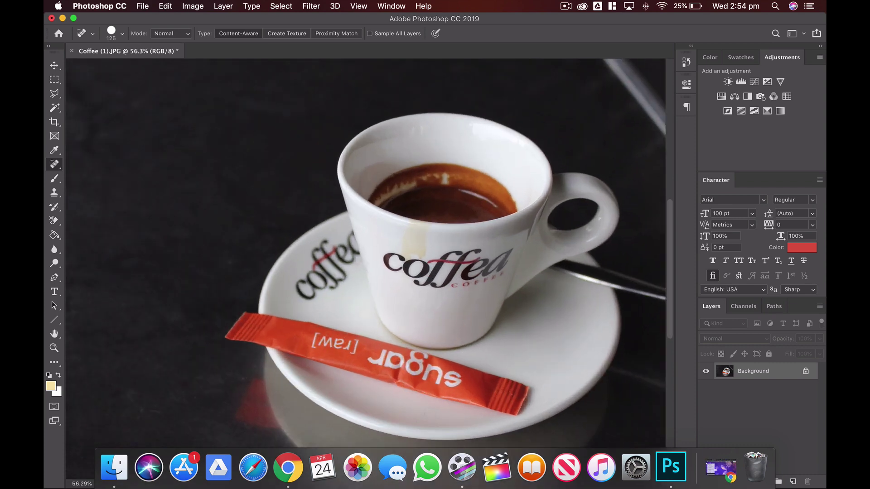
{"action": "scroll", "coordinate": [430, 414], "scroll_direction": "down", "scroll_amount": 5}
{"action": "scroll", "coordinate": [421, 344], "scroll_direction": "up", "scroll_amount": 2}
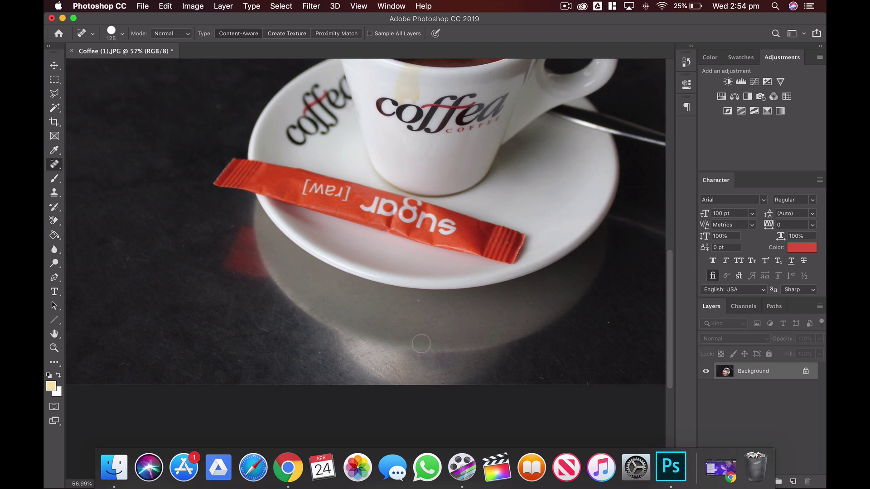
{"action": "scroll", "coordinate": [421, 344], "scroll_direction": "down", "scroll_amount": 3}
{"action": "left_click", "coordinate": [438, 263]}
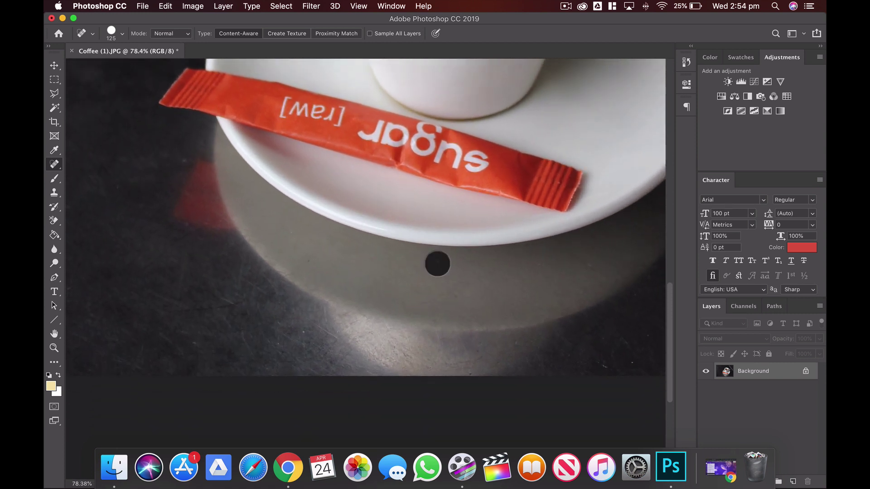
{"action": "right_click", "coordinate": [527, 308]}
{"action": "key", "text": "Escape"}
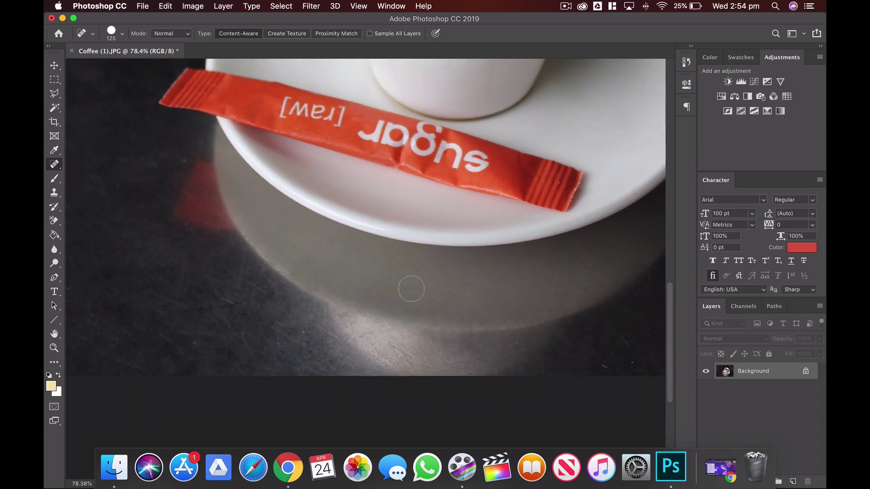
Pan around the saucer and cup to frame the top of the cup
{"action": "left_click_drag", "start_coordinate": [504, 316], "coordinate": [350, 315]}
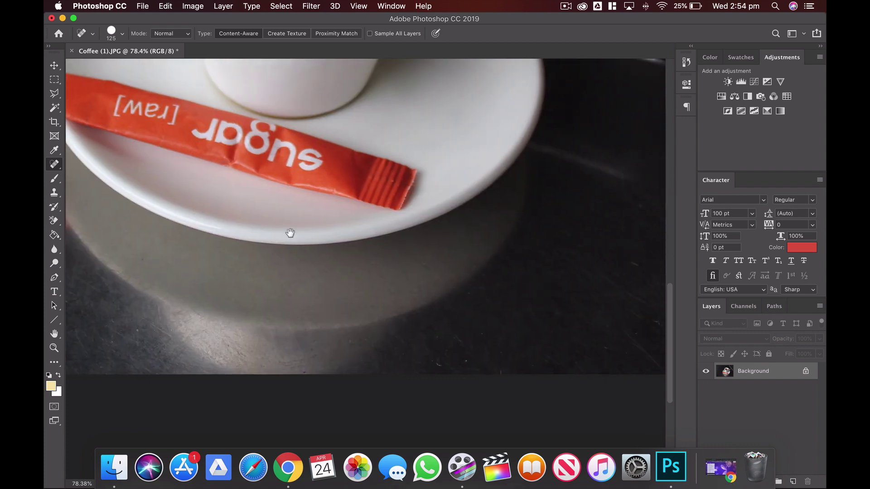
{"action": "left_click_drag", "start_coordinate": [290, 233], "coordinate": [452, 330]}
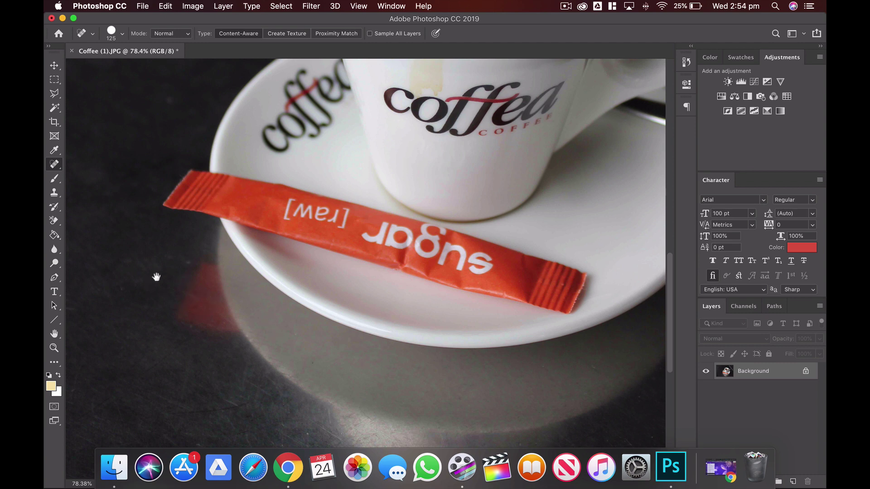
{"action": "left_click_drag", "start_coordinate": [157, 277], "coordinate": [123, 291]}
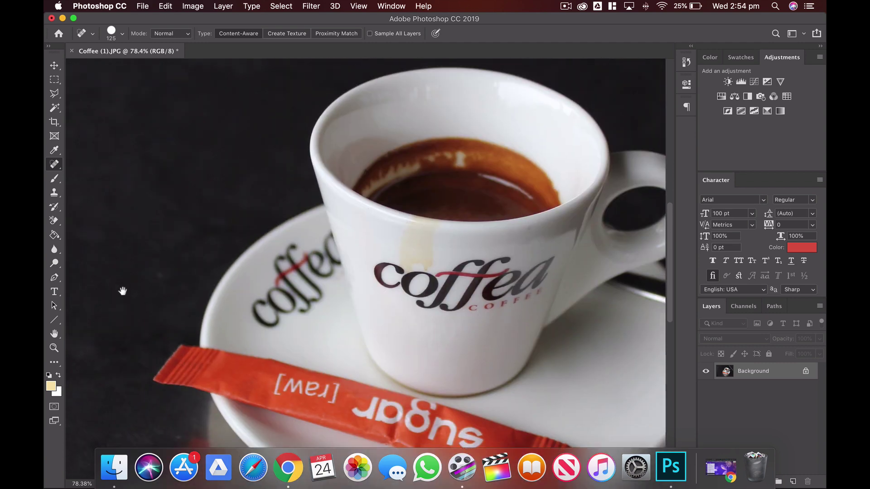
{"action": "left_click_drag", "start_coordinate": [134, 178], "coordinate": [186, 252]}
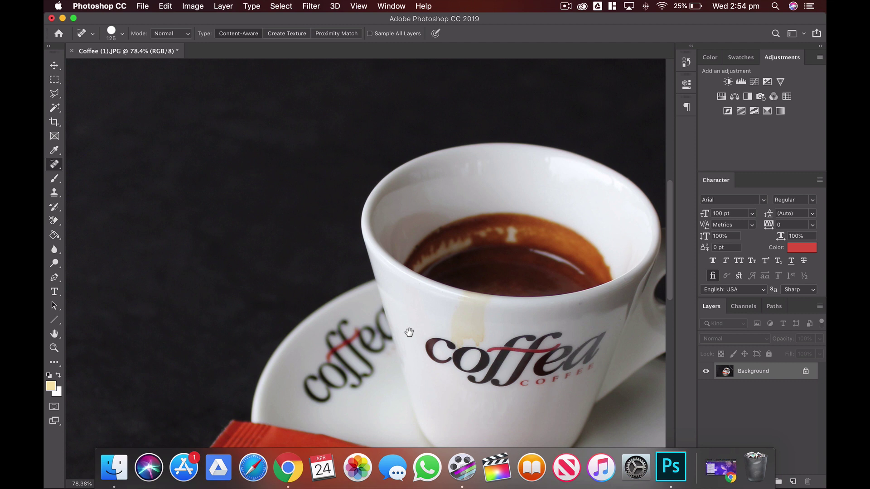
Try spot-healing along the cup's inner rim, then undo that stroke
{"action": "left_click_drag", "start_coordinate": [409, 333], "coordinate": [298, 265]}
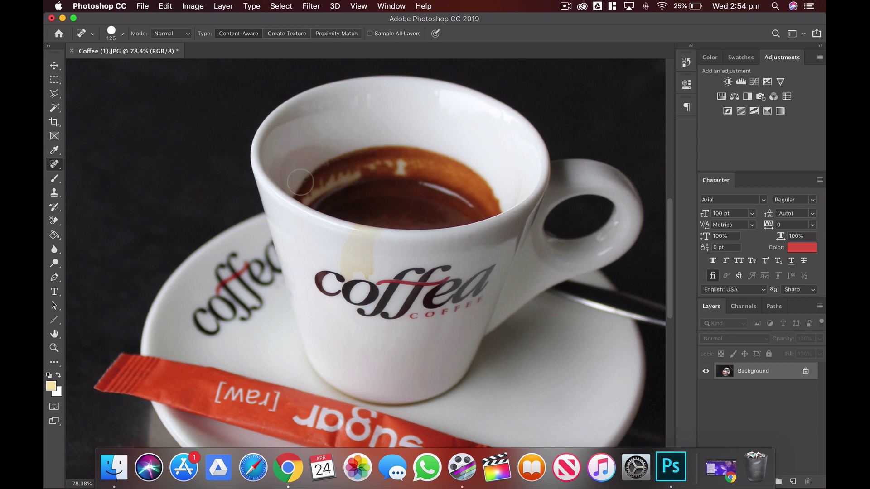
{"action": "mouse_move", "coordinate": [302, 180]}
{"action": "left_mouse_down"}
{"action": "mouse_move", "coordinate": [363, 145]}
{"action": "mouse_move", "coordinate": [383, 154]}
{"action": "mouse_move", "coordinate": [378, 161]}
{"action": "mouse_move", "coordinate": [476, 187]}
{"action": "mouse_move", "coordinate": [492, 205]}
{"action": "mouse_move", "coordinate": [470, 188]}
{"action": "mouse_move", "coordinate": [440, 183]}
{"action": "mouse_move", "coordinate": [349, 179]}
{"action": "mouse_move", "coordinate": [307, 192]}
{"action": "mouse_move", "coordinate": [326, 174]}
{"action": "left_mouse_up"}
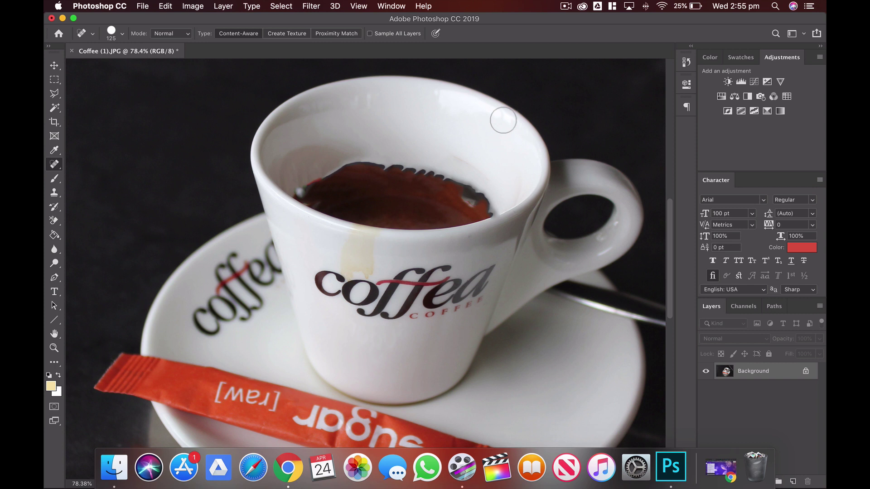
{"action": "key", "text": "super+z"}
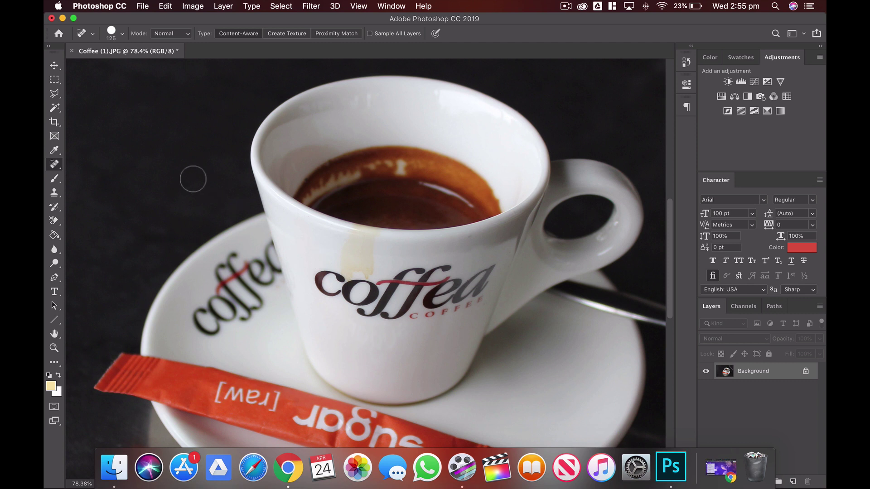
With the Polygonal Lasso, outline the top and lower edge of the coffea logo
{"action": "left_click", "coordinate": [55, 93]}
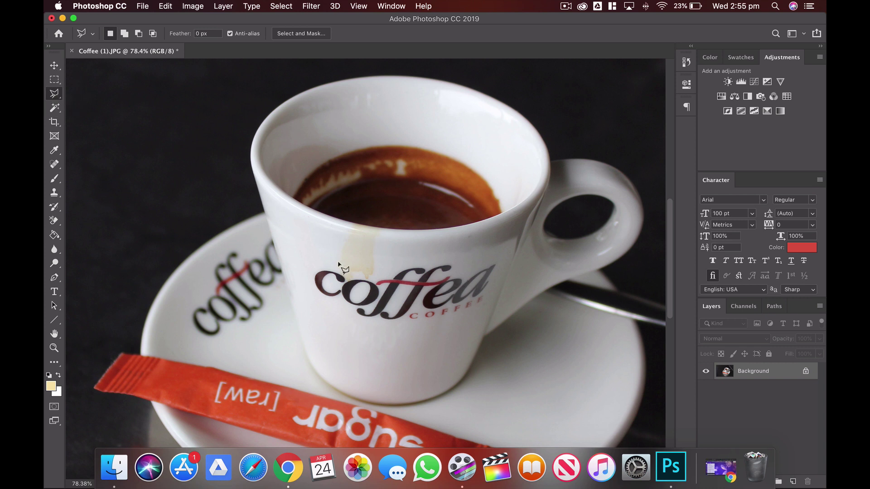
{"action": "left_click", "coordinate": [323, 264]}
{"action": "left_click", "coordinate": [351, 275]}
{"action": "left_click", "coordinate": [390, 277]}
{"action": "left_click", "coordinate": [405, 266]}
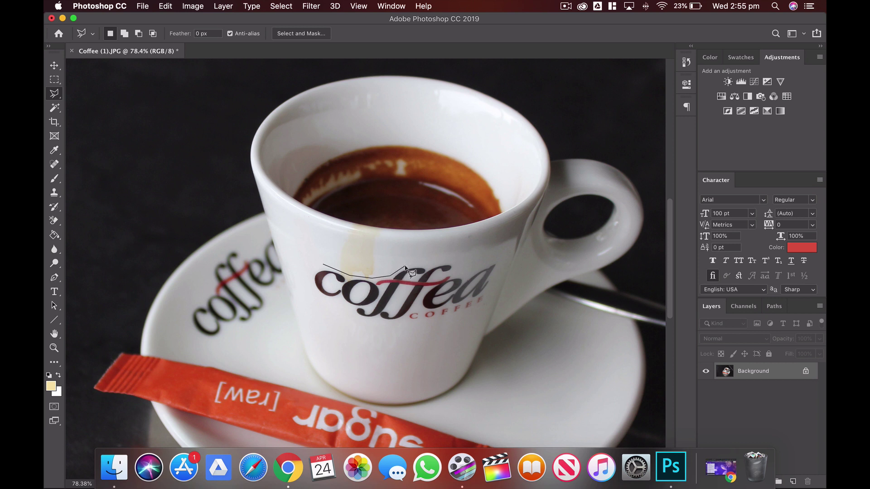
{"action": "left_click", "coordinate": [455, 264]}
{"action": "left_click", "coordinate": [455, 274]}
{"action": "left_click", "coordinate": [466, 275]}
Carry the lasso around the logo's right end and back, closing the selection
{"action": "left_click", "coordinate": [498, 262]}
{"action": "left_click", "coordinate": [485, 303]}
{"action": "left_click", "coordinate": [445, 319]}
{"action": "left_click", "coordinate": [346, 299]}
{"action": "left_click", "coordinate": [340, 298]}
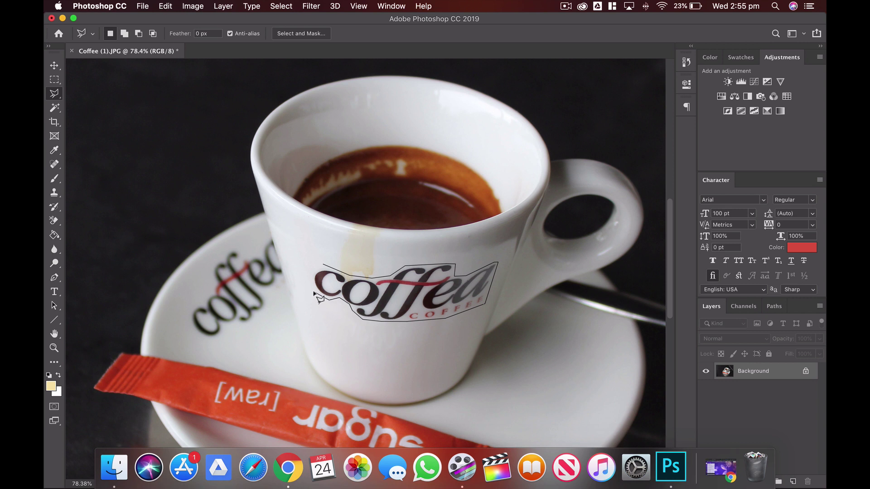
{"action": "left_click", "coordinate": [313, 292]}
{"action": "left_click", "coordinate": [311, 276]}
{"action": "left_click", "coordinate": [323, 266]}
Content-Aware fill the selected coffea logo, then deselect
{"action": "left_click", "coordinate": [166, 6]}
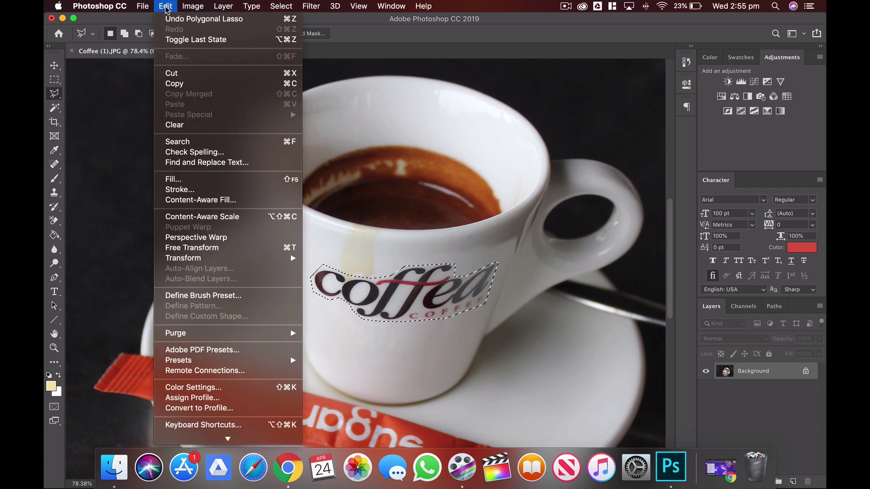
{"action": "left_click", "coordinate": [181, 181]}
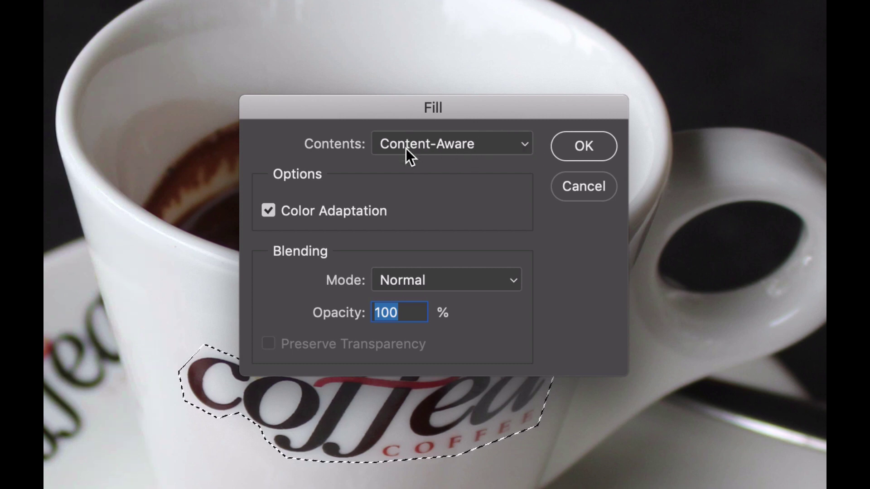
{"action": "left_click", "coordinate": [578, 151]}
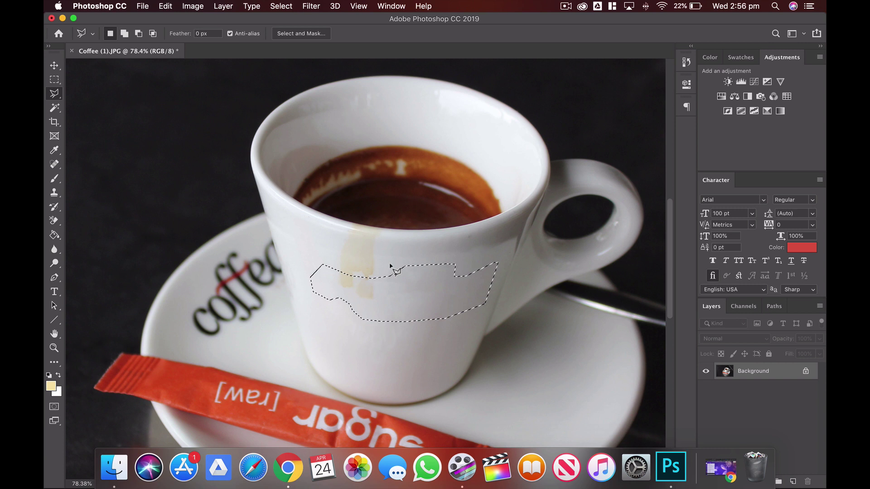
{"action": "key", "text": "super+d"}
Pan to the sugar packet and lasso around the word 'sugar'
{"action": "left_click_drag", "start_coordinate": [278, 344], "coordinate": [354, 188]}
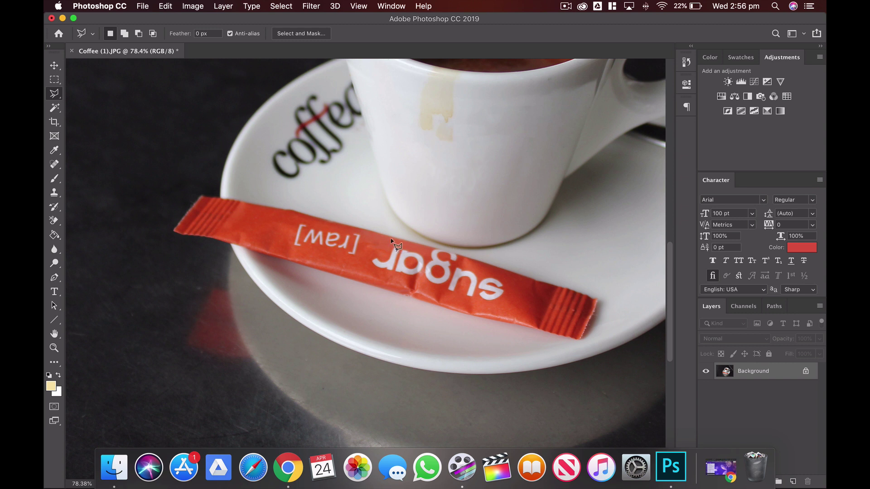
{"action": "left_click", "coordinate": [462, 257]}
{"action": "left_click", "coordinate": [514, 279]}
{"action": "left_click", "coordinate": [485, 307]}
{"action": "left_click", "coordinate": [391, 239]}
Content-Aware fill the selected word 'sugar' via Edit > Fill
{"action": "left_click", "coordinate": [142, 6]}
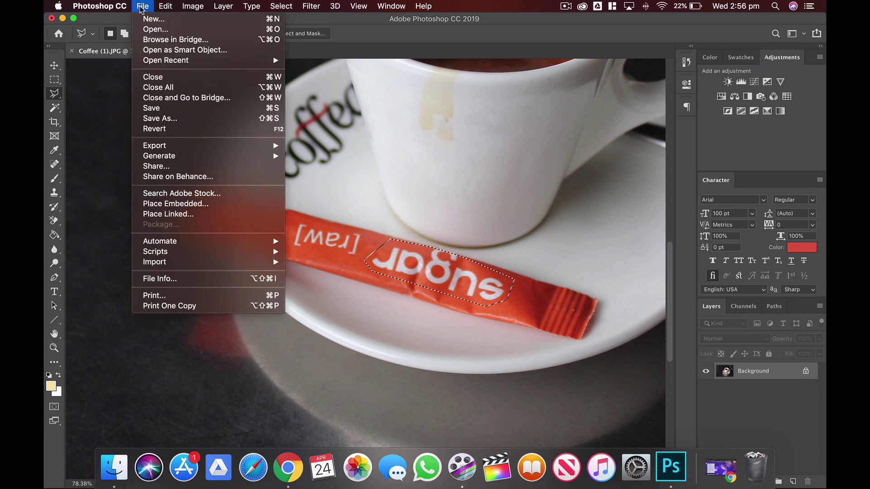
{"action": "mouse_move", "coordinate": [166, 8]}
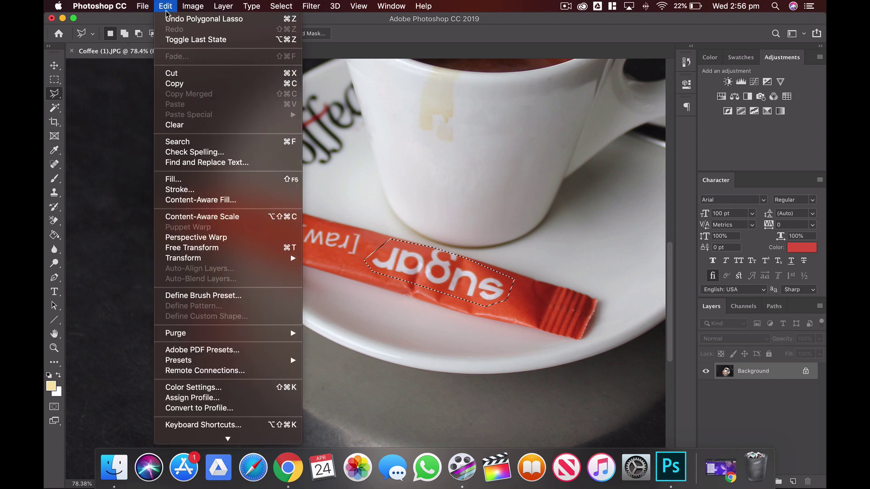
{"action": "left_click", "coordinate": [174, 179]}
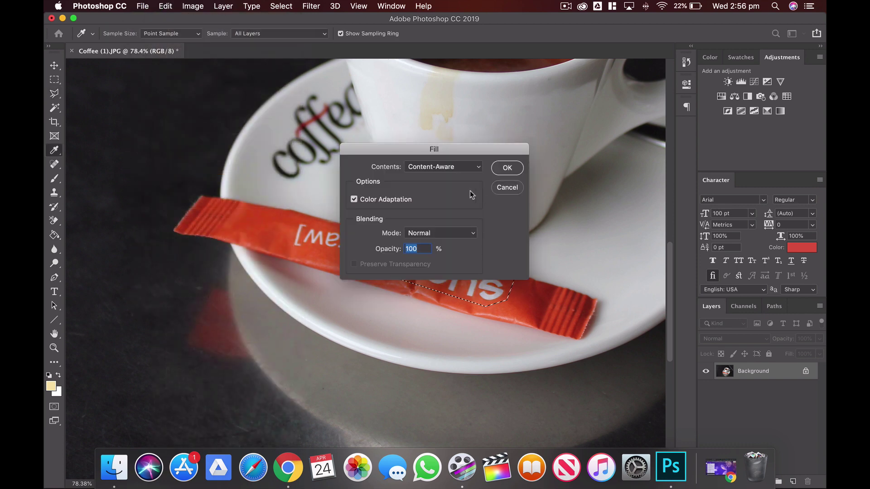
{"action": "key", "text": "Return"}
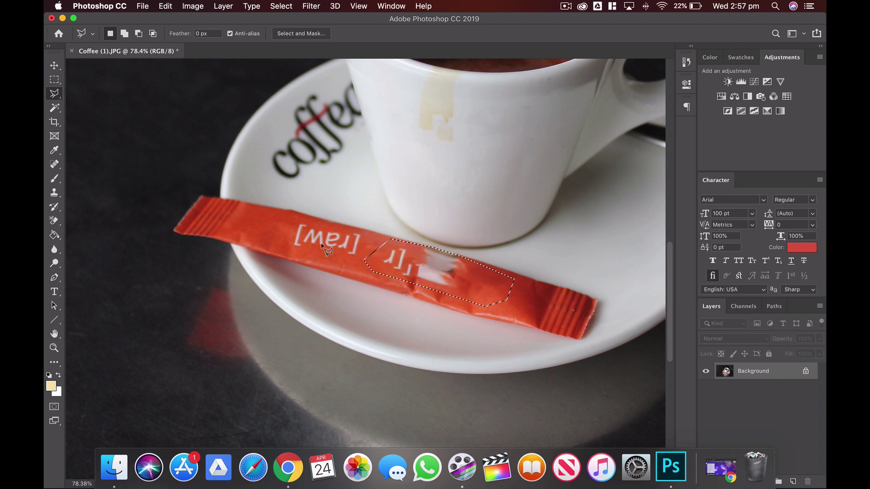
Undo the sugar fill, deselect, and switch to the Patch Tool
{"action": "key", "text": "super+d"}
{"action": "key", "text": "super+z"}
{"action": "key", "text": "super+z"}
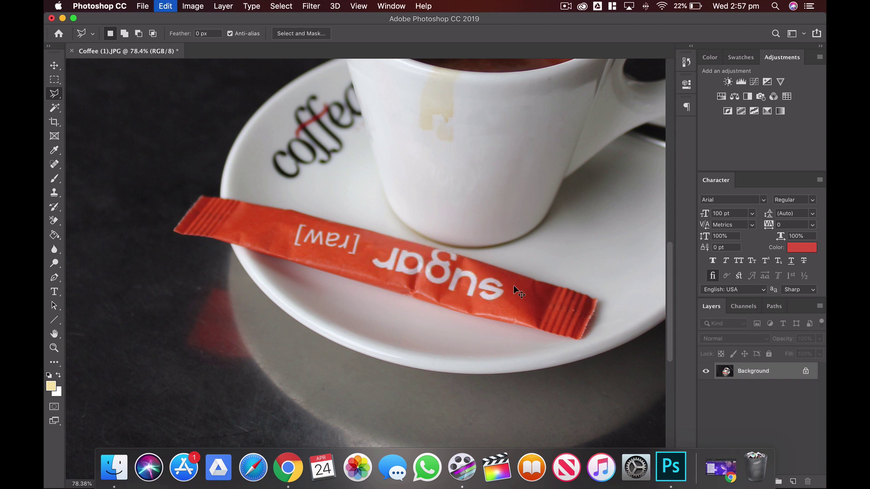
{"action": "key", "text": "super+d"}
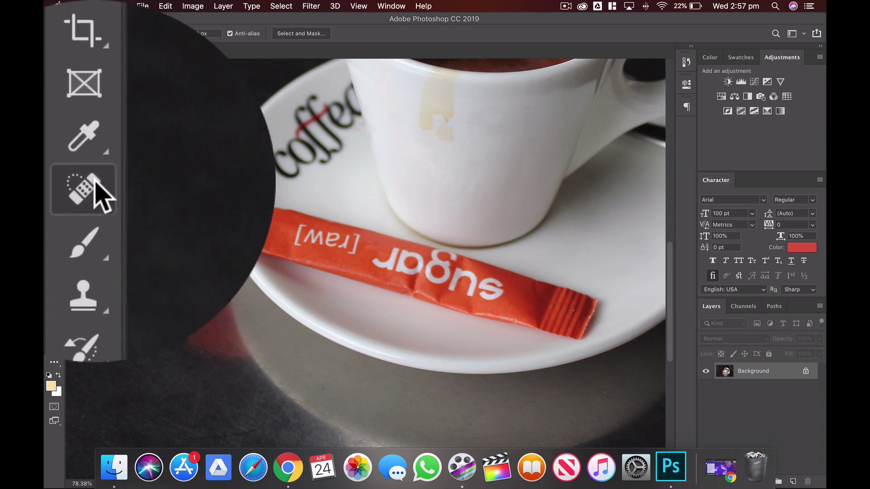
{"action": "left_click", "coordinate": [56, 163]}
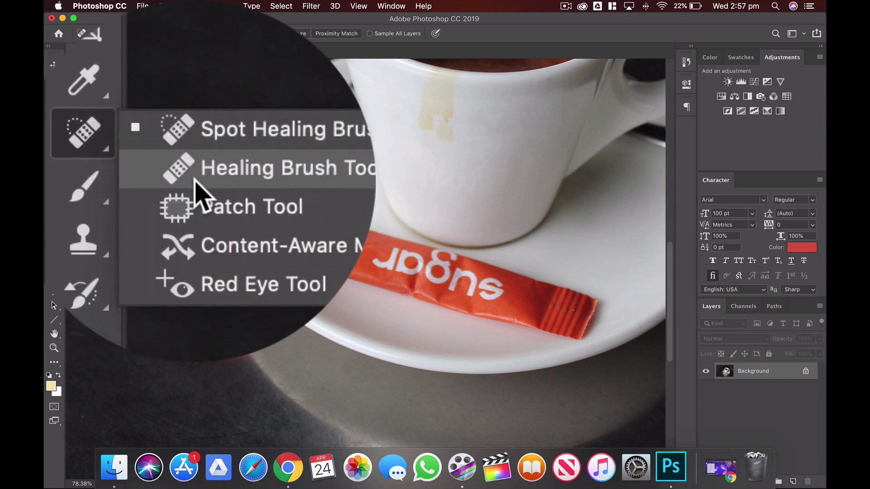
{"action": "left_click", "coordinate": [200, 189]}
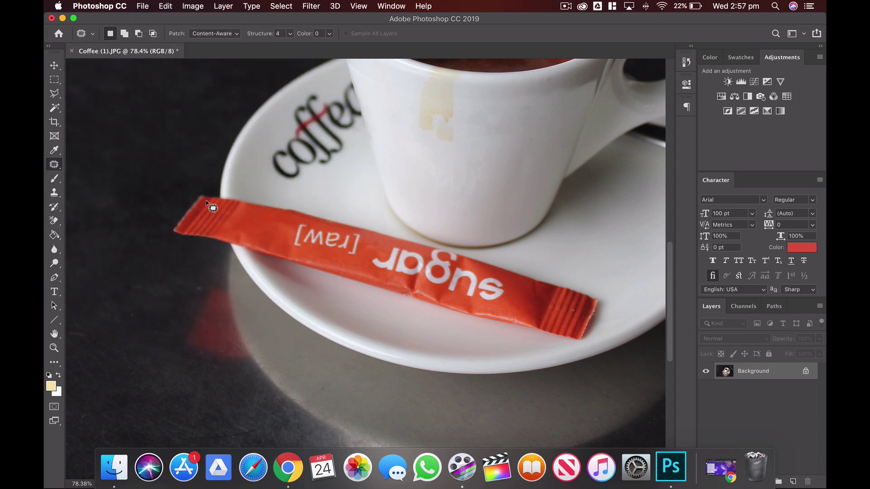
At 300% zoom, patch the left part of the [raw] lettering with plain red wrapper
{"action": "key", "text": "super+plus"}
{"action": "key", "text": "super+plus"}
{"action": "key", "text": "super+plus"}
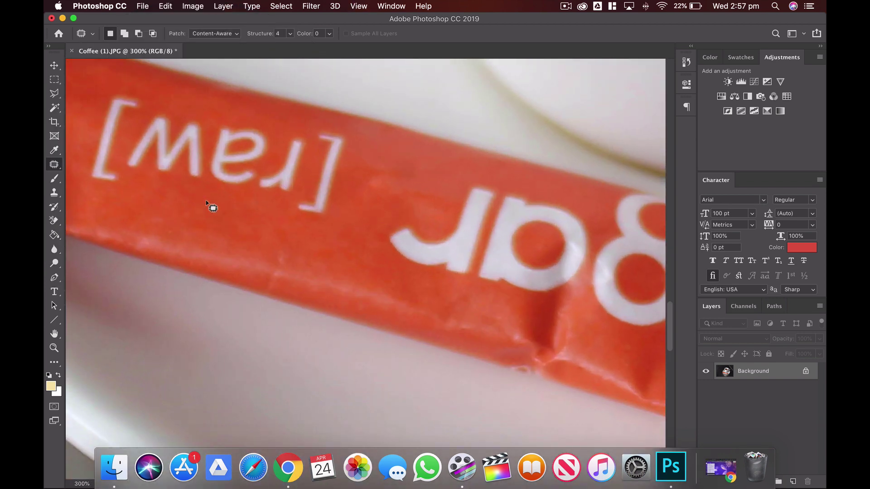
{"action": "left_click_drag", "start_coordinate": [169, 177], "coordinate": [398, 311]}
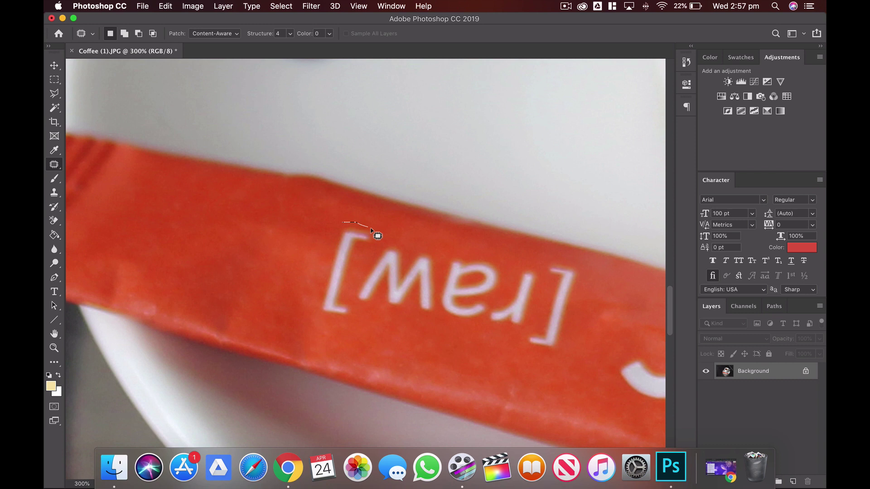
{"action": "left_click_drag", "start_coordinate": [371, 230], "coordinate": [433, 241]}
{"action": "mouse_move", "coordinate": [438, 305]}
{"action": "left_mouse_down"}
{"action": "mouse_move", "coordinate": [407, 321]}
{"action": "mouse_move", "coordinate": [325, 323]}
{"action": "mouse_move", "coordinate": [310, 313]}
{"action": "mouse_move", "coordinate": [310, 286]}
{"action": "mouse_move", "coordinate": [343, 225]}
{"action": "left_mouse_up"}
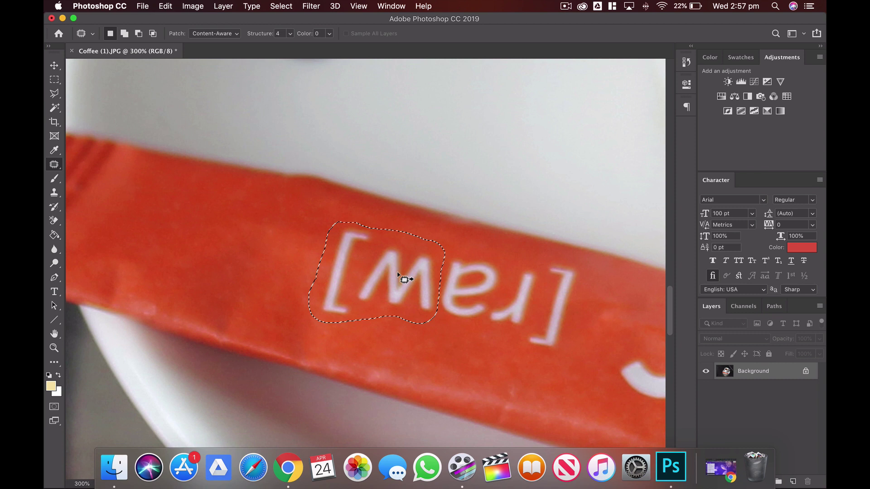
{"action": "left_click_drag", "start_coordinate": [398, 274], "coordinate": [233, 240]}
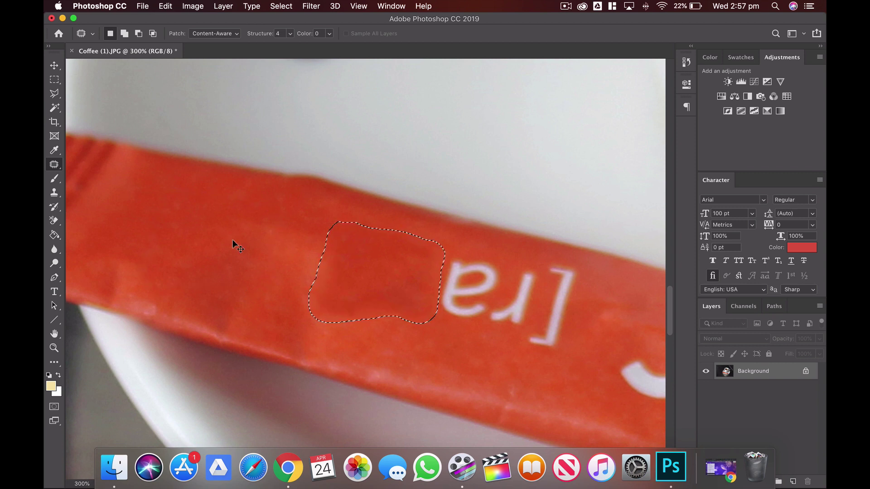
{"action": "key", "text": "super+d"}
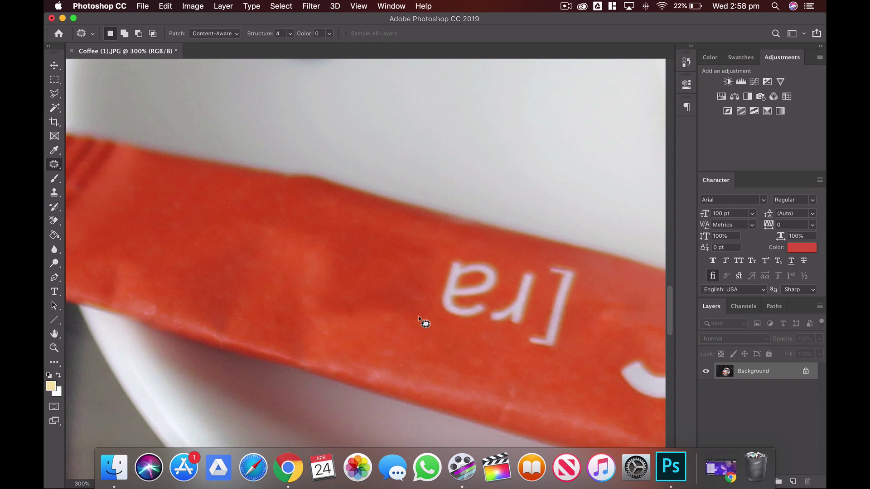
Patch the remaining [raw] letters with nearby red texture and deselect
{"action": "left_click_drag", "start_coordinate": [488, 341], "coordinate": [463, 372]}
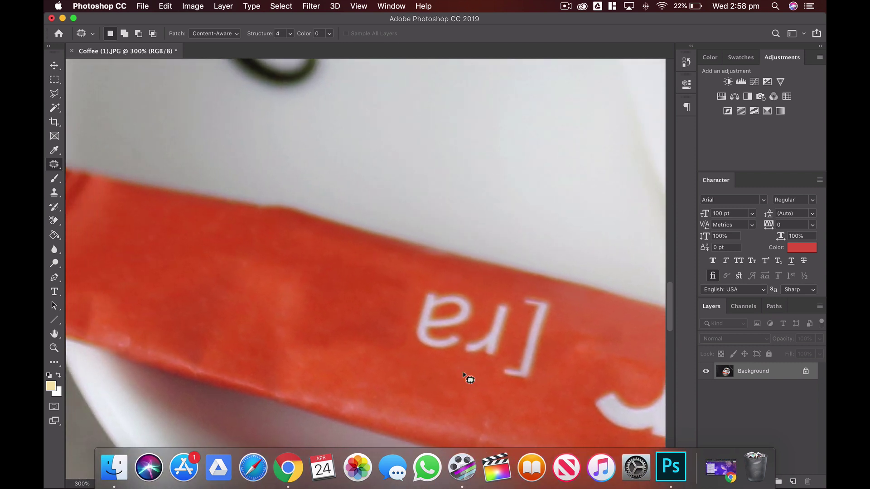
{"action": "mouse_move", "coordinate": [419, 288]}
{"action": "left_mouse_down"}
{"action": "mouse_move", "coordinate": [543, 286]}
{"action": "mouse_move", "coordinate": [558, 295]}
{"action": "mouse_move", "coordinate": [538, 387]}
{"action": "mouse_move", "coordinate": [509, 388]}
{"action": "mouse_move", "coordinate": [482, 368]}
{"action": "mouse_move", "coordinate": [432, 358]}
{"action": "mouse_move", "coordinate": [408, 326]}
{"action": "mouse_move", "coordinate": [419, 291]}
{"action": "left_mouse_up"}
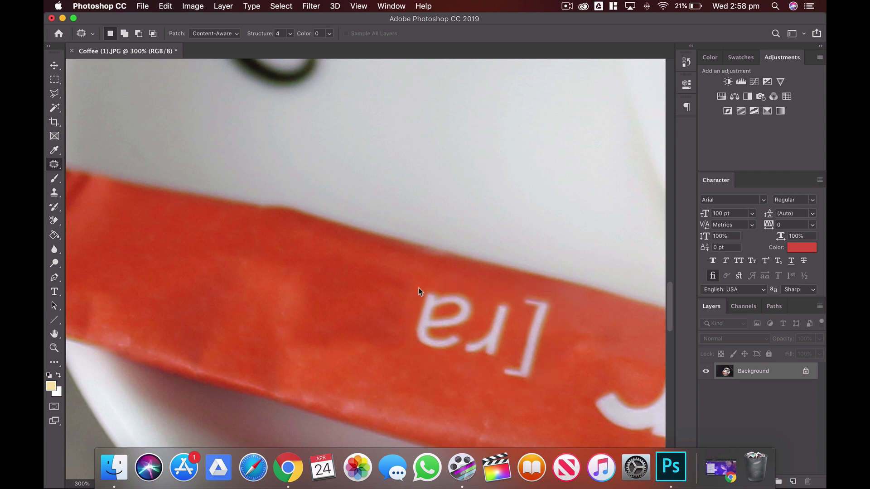
{"action": "left_click_drag", "start_coordinate": [473, 311], "coordinate": [150, 229]}
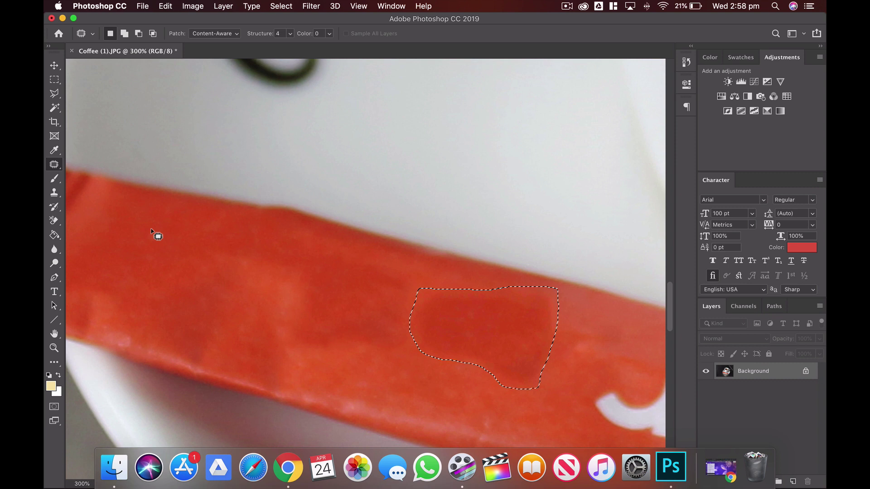
{"action": "key", "text": "super+d"}
Undo that patch and redo it using red wrapper from the lower left, then deselect
{"action": "key", "text": "super+z"}
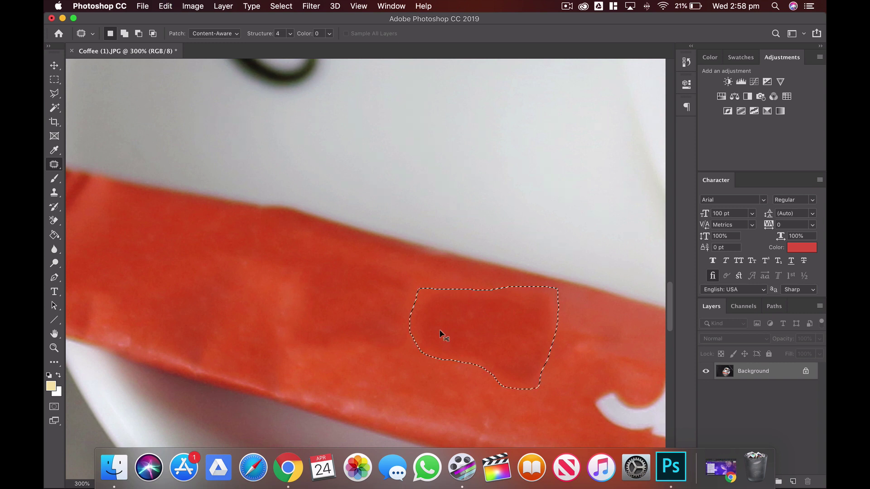
{"action": "key", "text": "super+z"}
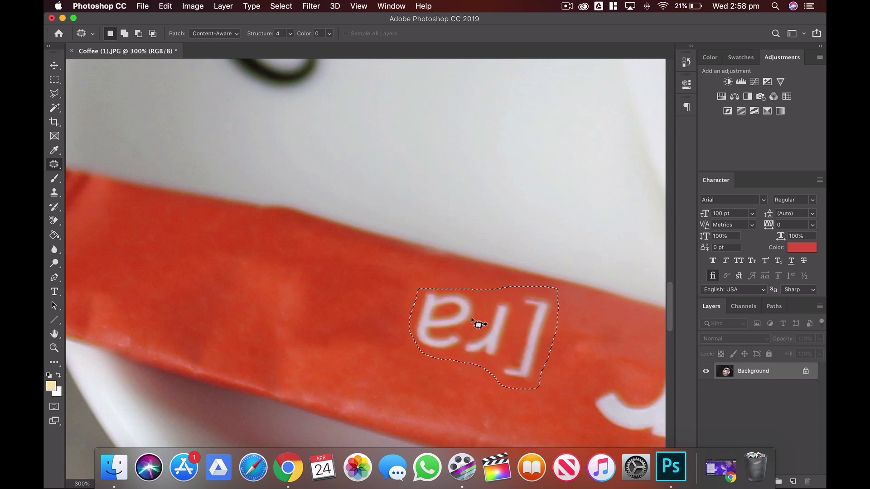
{"action": "left_click_drag", "start_coordinate": [479, 316], "coordinate": [333, 335]}
{"action": "key", "text": "super+d"}
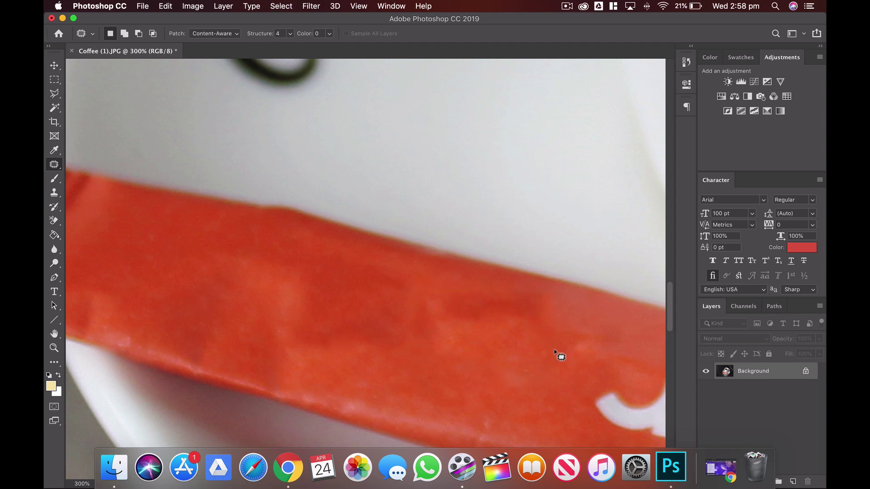
Pan to the sugar lettering and outline its first letter, then deselect
{"action": "left_click_drag", "start_coordinate": [565, 362], "coordinate": [334, 277]}
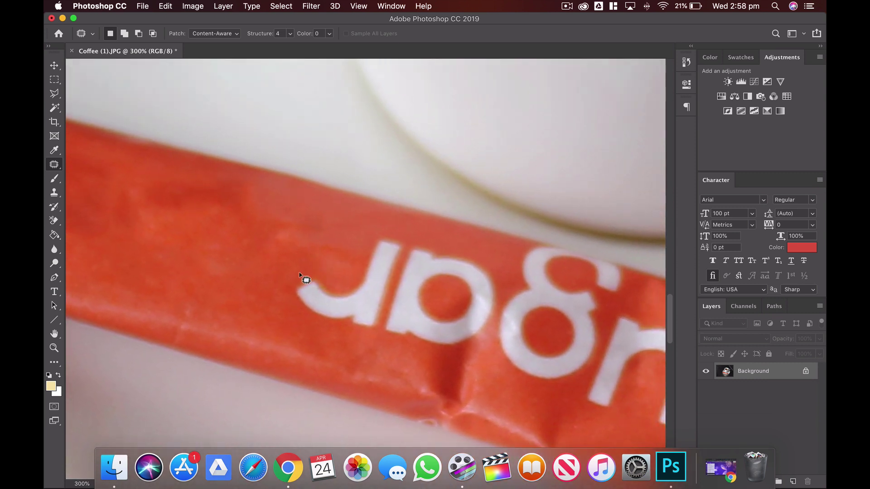
{"action": "mouse_move", "coordinate": [297, 275]}
{"action": "left_mouse_down"}
{"action": "mouse_move", "coordinate": [354, 256]}
{"action": "mouse_move", "coordinate": [378, 230]}
{"action": "mouse_move", "coordinate": [404, 241]}
{"action": "mouse_move", "coordinate": [379, 332]}
{"action": "mouse_move", "coordinate": [345, 336]}
{"action": "mouse_move", "coordinate": [305, 319]}
{"action": "mouse_move", "coordinate": [291, 300]}
{"action": "mouse_move", "coordinate": [295, 272]}
{"action": "mouse_move", "coordinate": [292, 281]}
{"action": "mouse_move", "coordinate": [222, 279]}
{"action": "left_mouse_up"}
{"action": "key", "text": "super+d"}
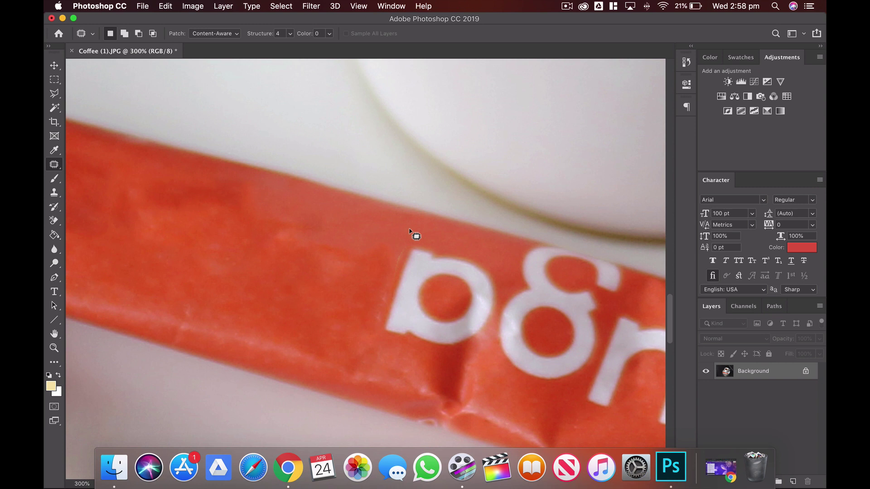
Patch the letter beside the smoothed area with plain red, then pan to the next letters
{"action": "mouse_move", "coordinate": [404, 236]}
{"action": "left_mouse_down"}
{"action": "mouse_move", "coordinate": [366, 336]}
{"action": "mouse_move", "coordinate": [443, 356]}
{"action": "mouse_move", "coordinate": [475, 347]}
{"action": "mouse_move", "coordinate": [494, 321]}
{"action": "mouse_move", "coordinate": [503, 278]}
{"action": "mouse_move", "coordinate": [488, 262]}
{"action": "mouse_move", "coordinate": [403, 237]}
{"action": "left_mouse_up"}
{"action": "left_click_drag", "start_coordinate": [450, 309], "coordinate": [320, 276]}
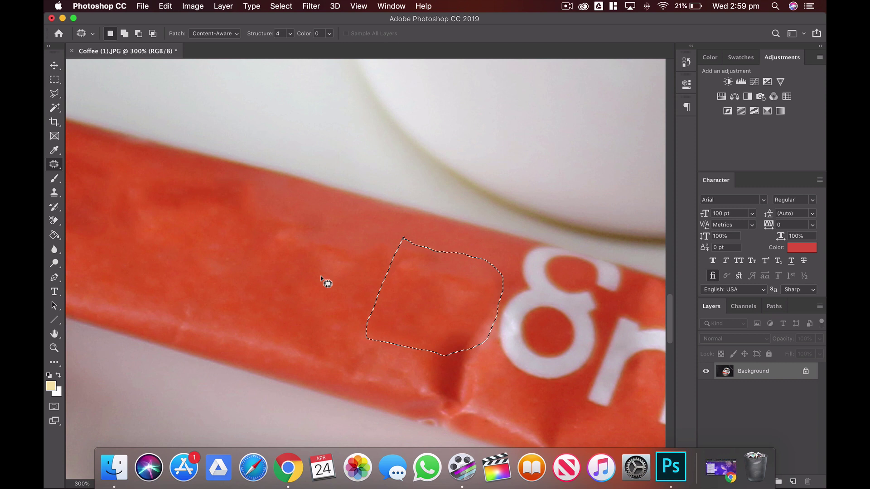
{"action": "key", "text": "super+d"}
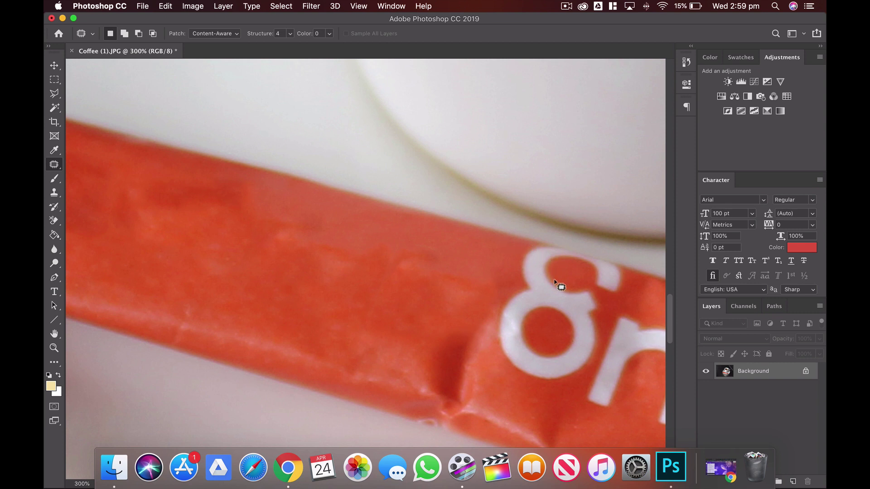
{"action": "left_click_drag", "start_coordinate": [564, 320], "coordinate": [396, 312]}
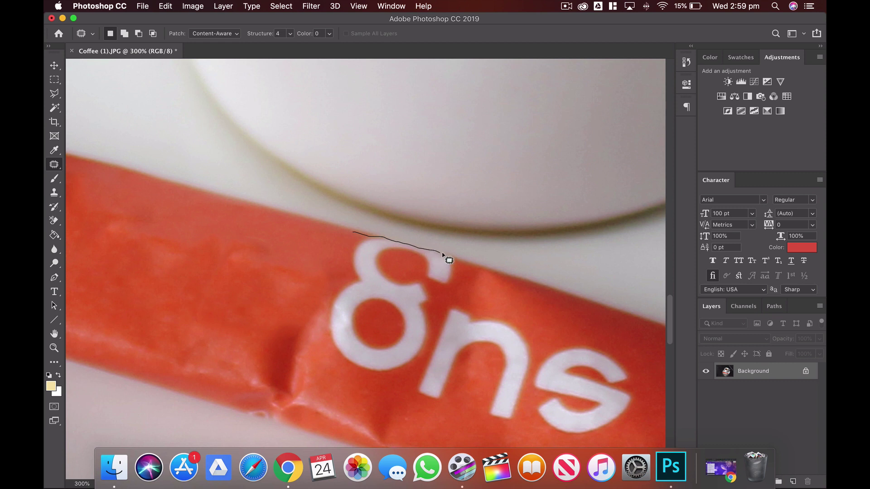
Patch away the ampersand and the letters n and s with nearby plain red wrapper
{"action": "mouse_move", "coordinate": [458, 276]}
{"action": "left_mouse_down"}
{"action": "mouse_move", "coordinate": [424, 355]}
{"action": "mouse_move", "coordinate": [409, 371]}
{"action": "mouse_move", "coordinate": [374, 380]}
{"action": "mouse_move", "coordinate": [333, 367]}
{"action": "mouse_move", "coordinate": [315, 323]}
{"action": "mouse_move", "coordinate": [352, 230]}
{"action": "mouse_move", "coordinate": [343, 269]}
{"action": "mouse_move", "coordinate": [268, 238]}
{"action": "left_mouse_up"}
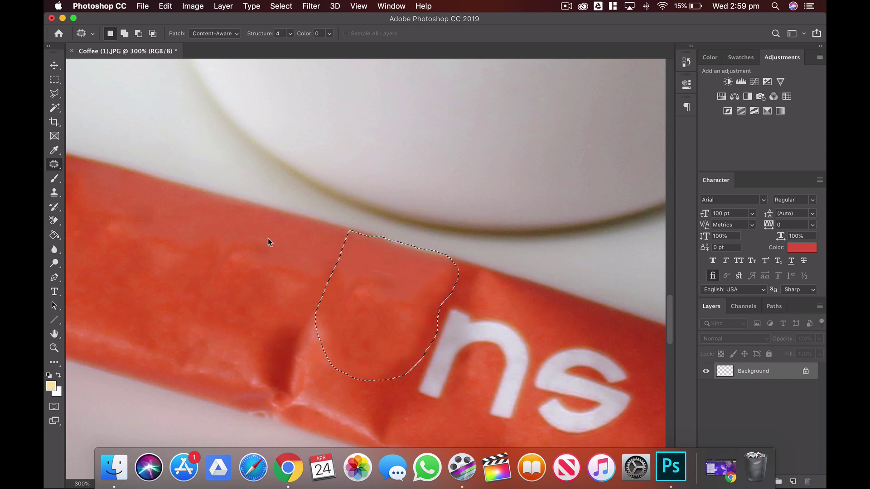
{"action": "key", "text": "super+d"}
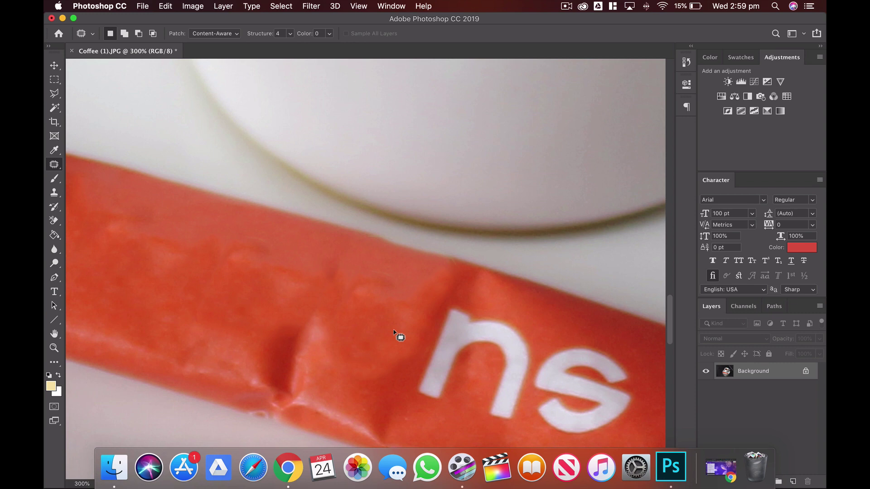
{"action": "scroll", "coordinate": [449, 315], "scroll_direction": "down", "scroll_amount": 3}
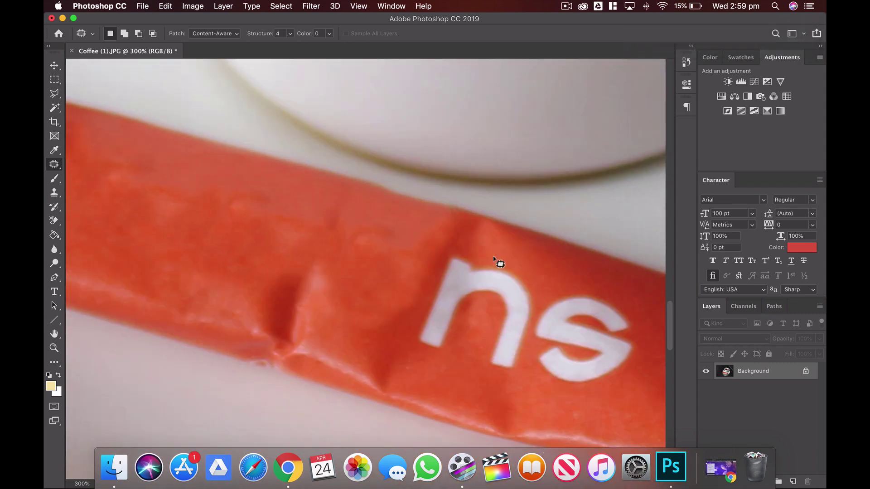
{"action": "mouse_move", "coordinate": [494, 260]}
{"action": "left_mouse_down"}
{"action": "mouse_move", "coordinate": [538, 323]}
{"action": "mouse_move", "coordinate": [460, 253]}
{"action": "left_mouse_up"}
{"action": "left_click_drag", "start_coordinate": [476, 312], "coordinate": [317, 281]}
{"action": "left_click_drag", "start_coordinate": [563, 287], "coordinate": [551, 277]}
{"action": "left_click_drag", "start_coordinate": [585, 333], "coordinate": [249, 232]}
{"action": "key", "text": "super+d"}
{"action": "key", "text": "super+minus"}
{"action": "key", "text": "super+minus"}
{"action": "key", "text": "super+minus"}
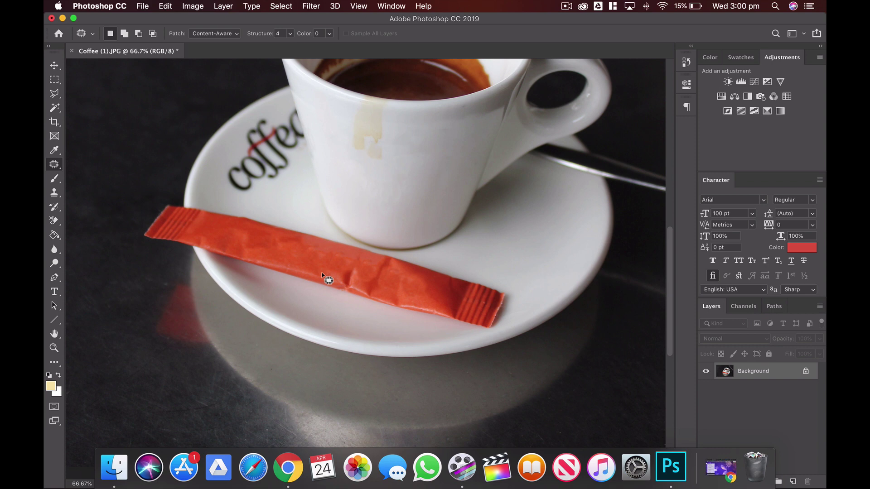
{"action": "key", "text": "super"}
{"action": "key", "text": "super+equal"}
{"action": "key", "text": "super+equal"}
{"action": "key", "text": "super+equal"}
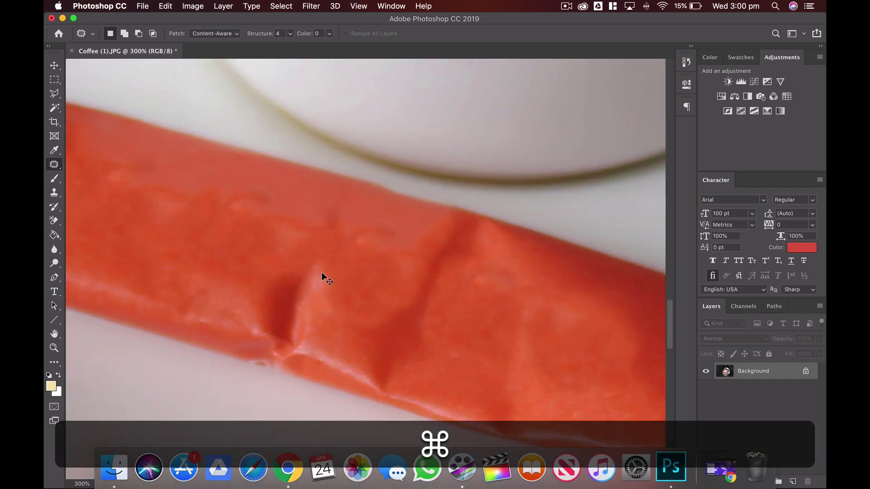
{"action": "key", "text": "super+minus"}
{"action": "key", "text": "super+minus"}
{"action": "key", "text": "super+minus"}
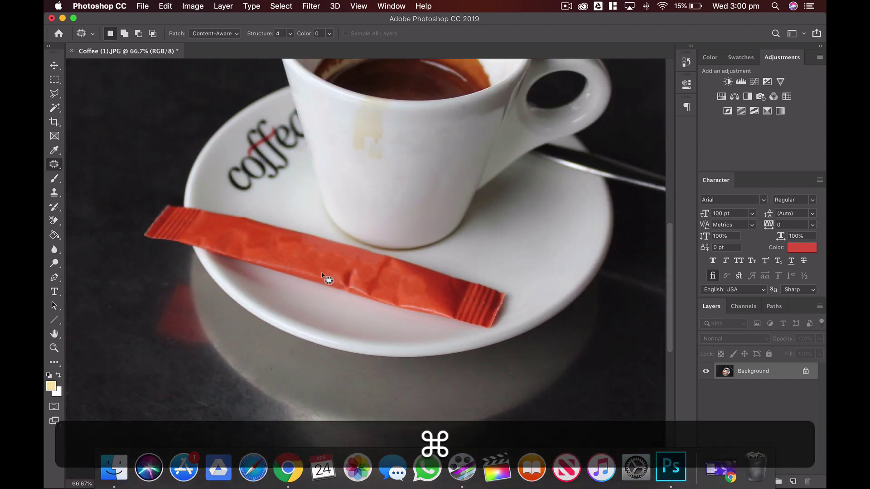
{"action": "key", "text": "super+equal"}
{"action": "key", "text": "super+equal"}
{"action": "key", "text": "super+equal"}
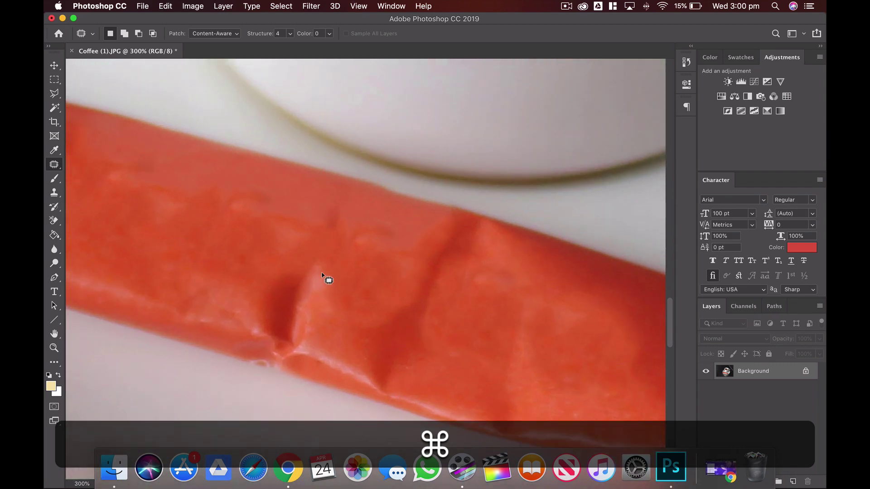
{"action": "key", "text": "super+equal"}
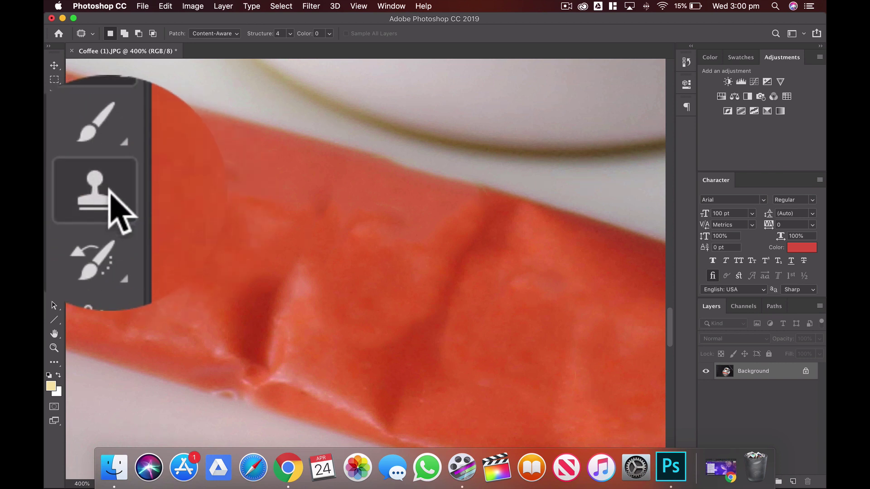
With the Clone Stamp sampling clean wrapper, paint over the blotches and dark streak
{"action": "left_click", "coordinate": [55, 193]}
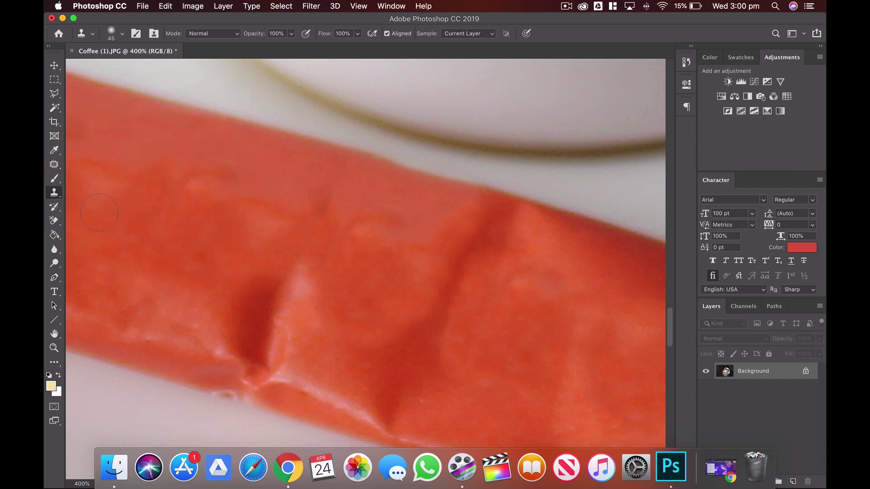
{"action": "left_click_drag", "start_coordinate": [175, 242], "coordinate": [268, 295]}
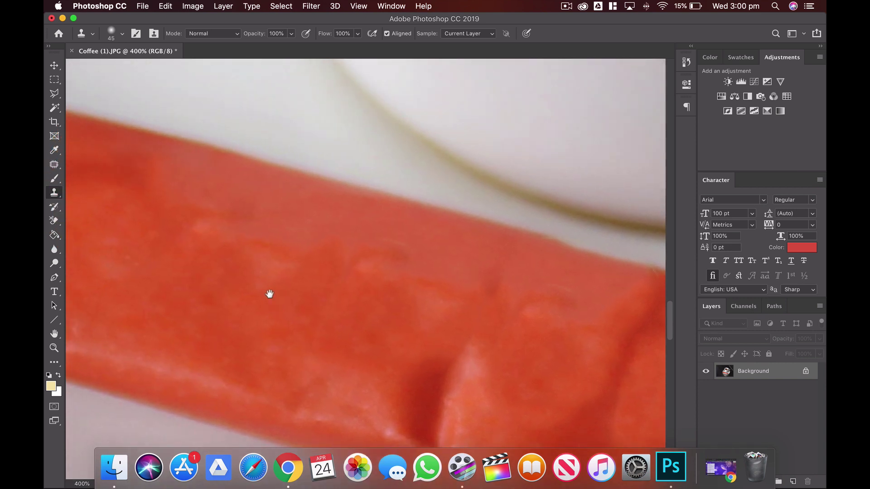
{"action": "left_click", "coordinate": [304, 215], "text": "alt"}
{"action": "left_click", "coordinate": [304, 215], "text": "alt"}
{"action": "left_click", "coordinate": [397, 249]}
{"action": "mouse_move", "coordinate": [389, 247]}
{"action": "left_mouse_down"}
{"action": "mouse_move", "coordinate": [367, 246]}
{"action": "mouse_move", "coordinate": [400, 247]}
{"action": "mouse_move", "coordinate": [392, 238]}
{"action": "left_mouse_up"}
{"action": "left_click", "coordinate": [491, 259]}
Clone over a pale blotch, then resample clean wrapper and blend the surrounding texture
{"action": "scroll", "coordinate": [277, 297], "scroll_direction": "left", "scroll_amount": 10}
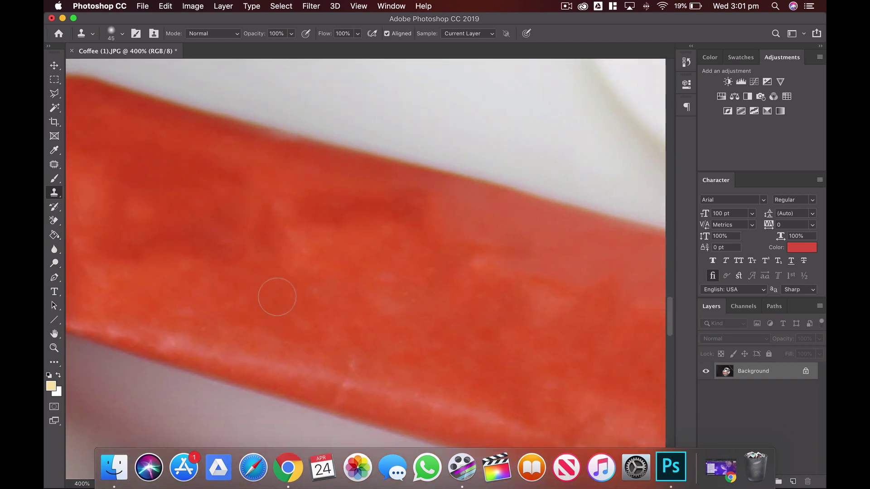
{"action": "scroll", "coordinate": [277, 296], "scroll_direction": "up", "scroll_amount": 10}
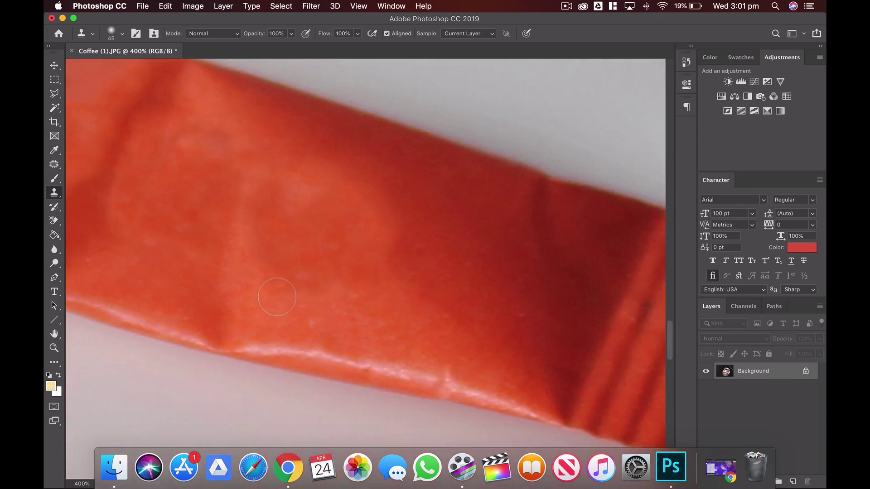
{"action": "scroll", "coordinate": [277, 297], "scroll_direction": "left", "scroll_amount": 5}
{"action": "left_click", "coordinate": [291, 212]}
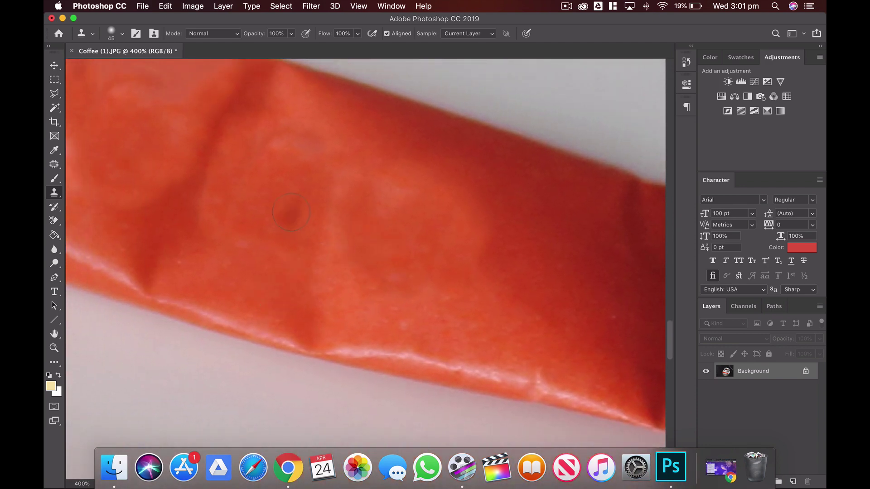
{"action": "key", "text": "alt"}
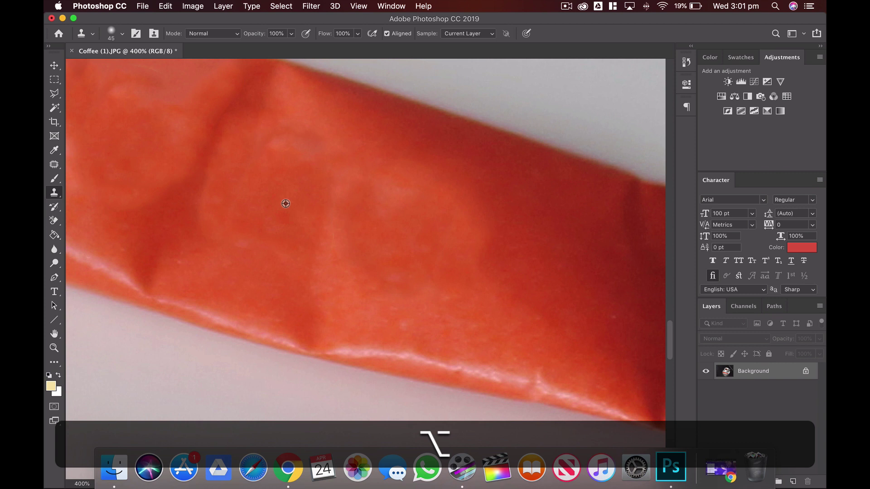
{"action": "left_click", "coordinate": [286, 203], "text": "alt"}
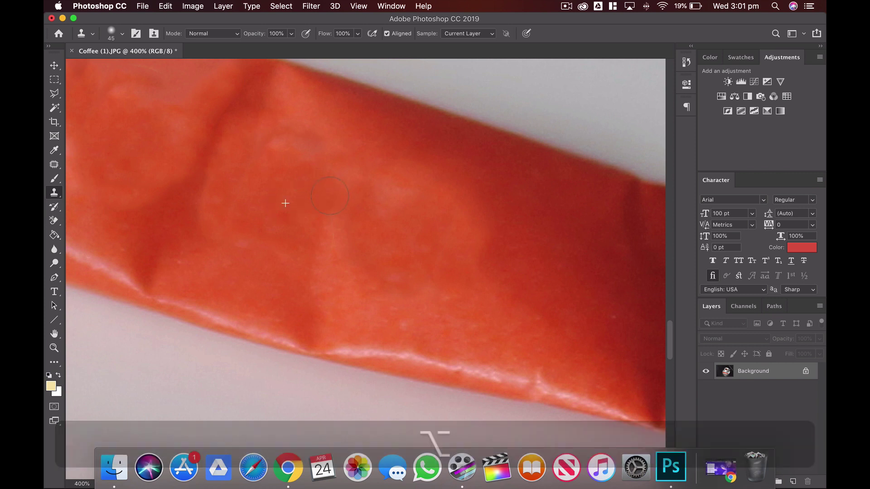
{"action": "left_click", "coordinate": [343, 236]}
{"action": "left_click_drag", "start_coordinate": [342, 235], "coordinate": [357, 198]}
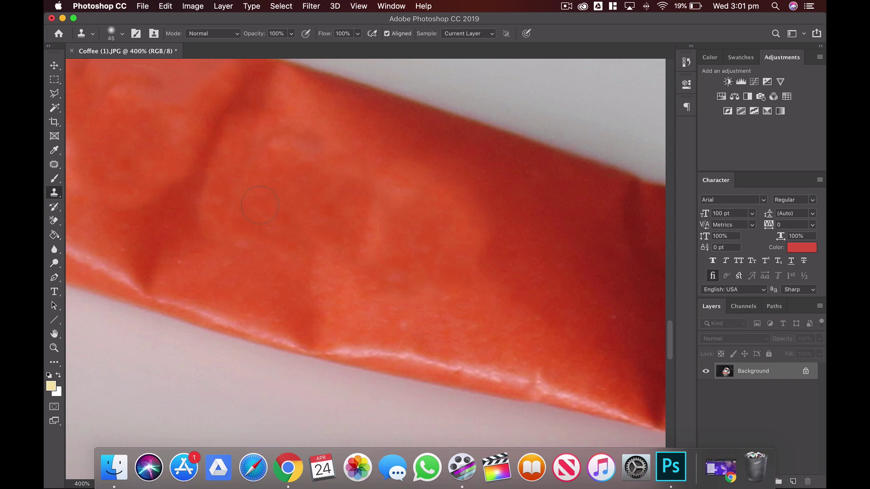
{"action": "scroll", "coordinate": [259, 199], "scroll_direction": "up", "scroll_amount": 5}
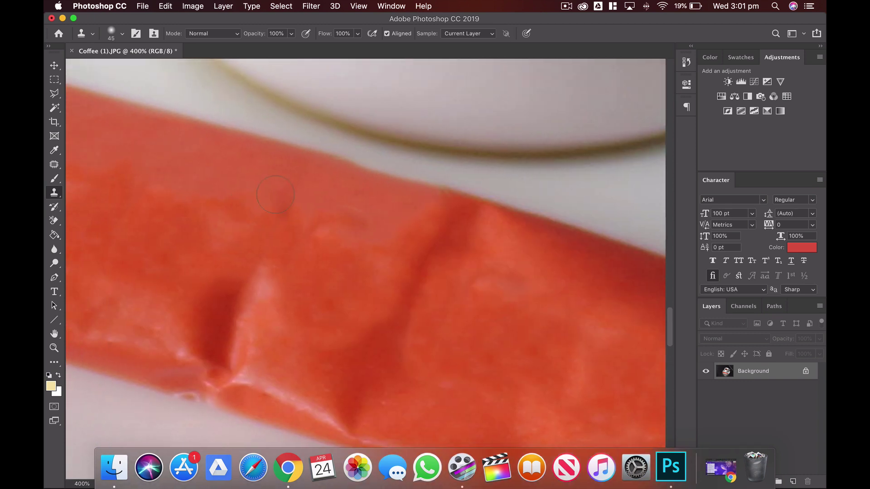
{"action": "key", "text": "alt"}
Zoom out and save the photo as a quality-12 JPEG, replacing Coffee (1).JPG
{"action": "key", "text": "cmd+minus"}
{"action": "key", "text": "cmd+minus"}
{"action": "key", "text": "cmd+minus"}
{"action": "key", "text": "cmd+minus"}
{"action": "key", "text": "cmd+minus"}
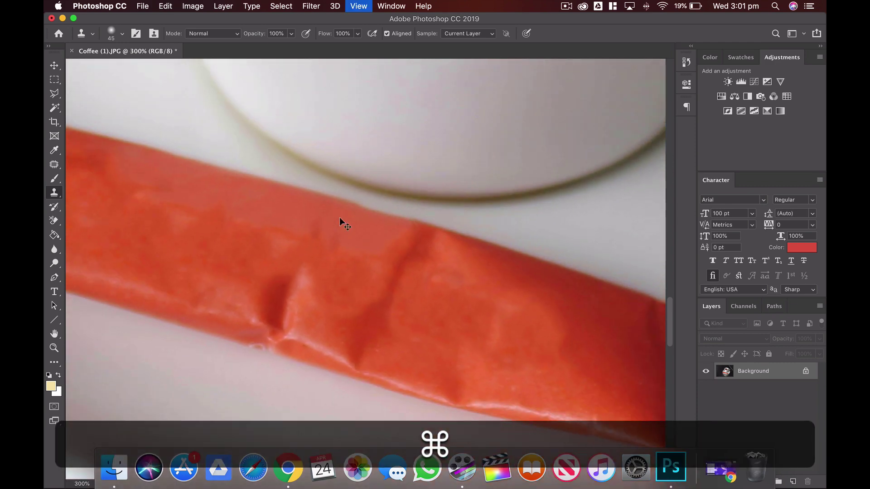
{"action": "key", "text": "cmd+minus"}
{"action": "key", "text": "cmd+minus"}
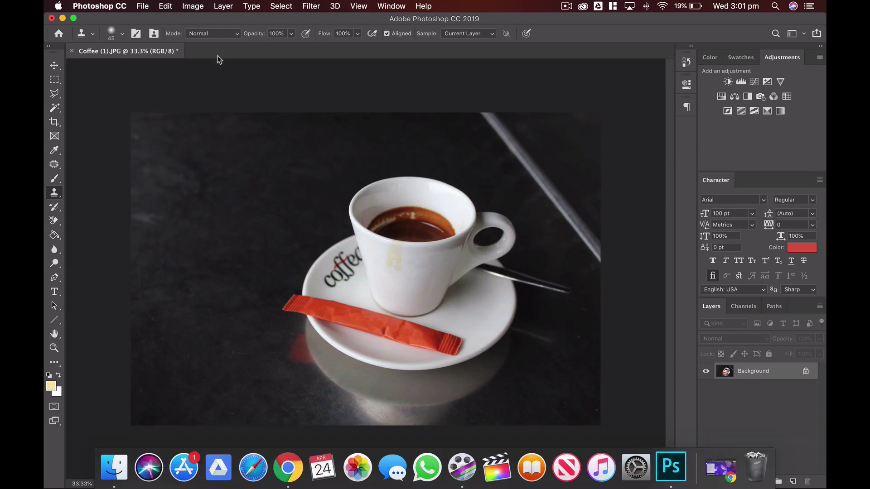
{"action": "left_click", "coordinate": [143, 6]}
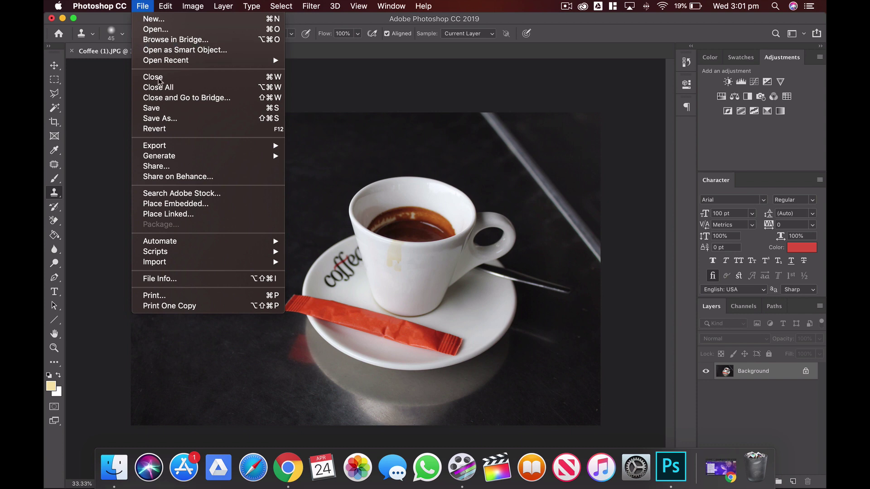
{"action": "left_click", "coordinate": [161, 119]}
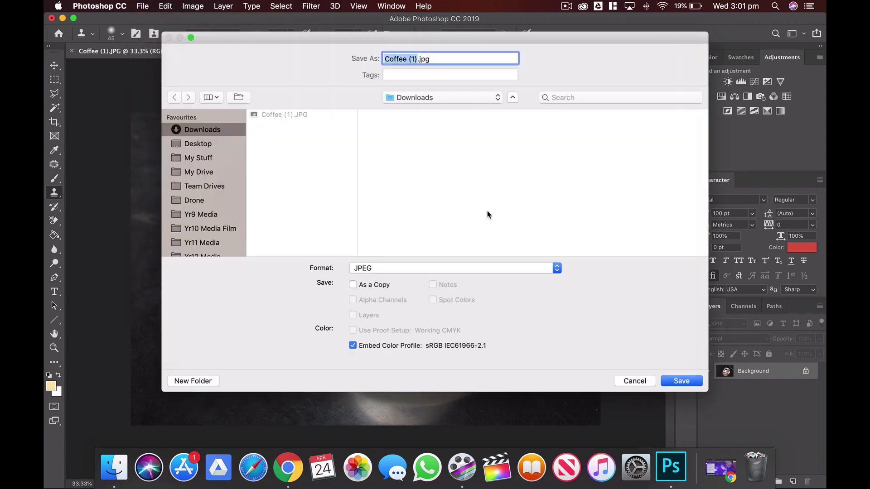
{"action": "left_click", "coordinate": [377, 268]}
{"action": "left_click", "coordinate": [375, 268]}
{"action": "left_click", "coordinate": [685, 382]}
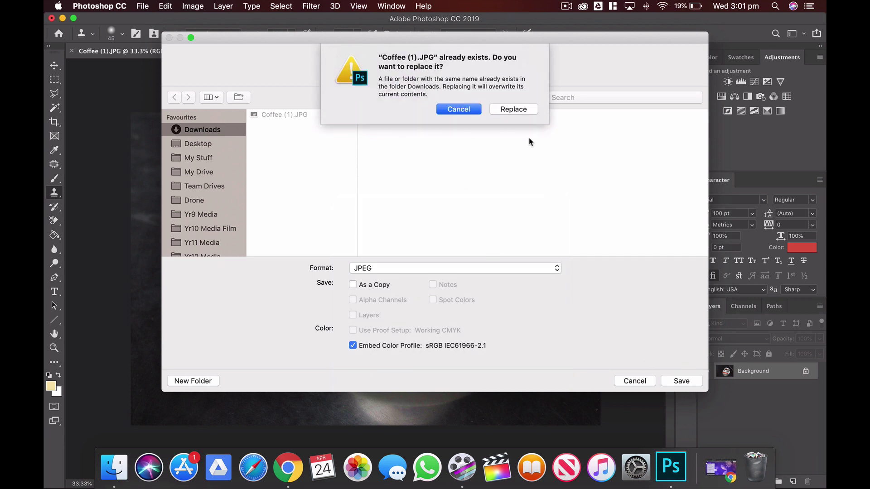
{"action": "left_click", "coordinate": [513, 110]}
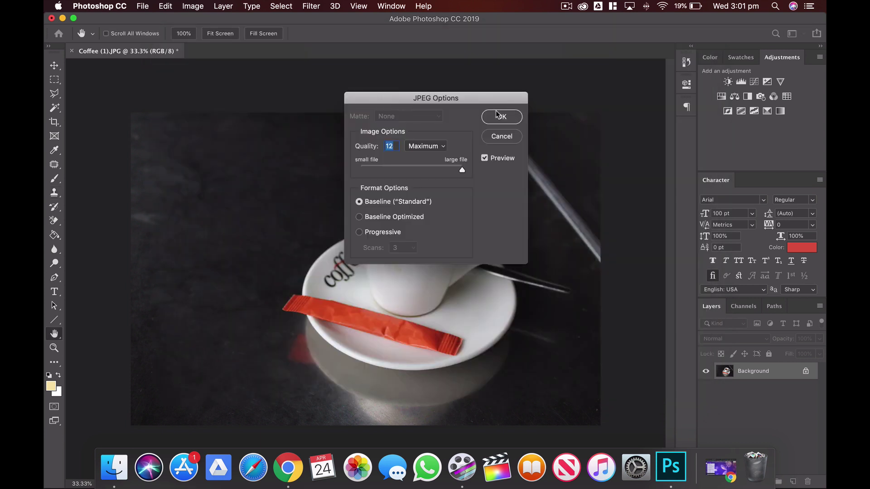
{"action": "left_click", "coordinate": [511, 111]}
{"action": "key", "text": "s"}
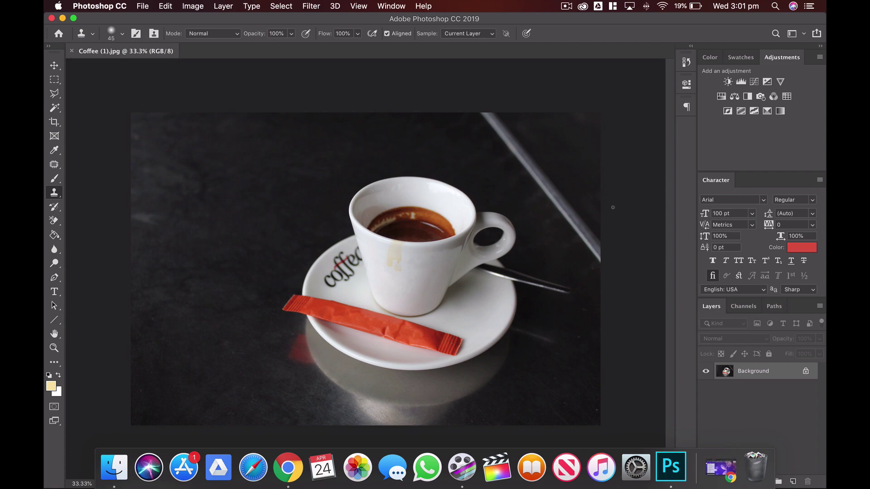